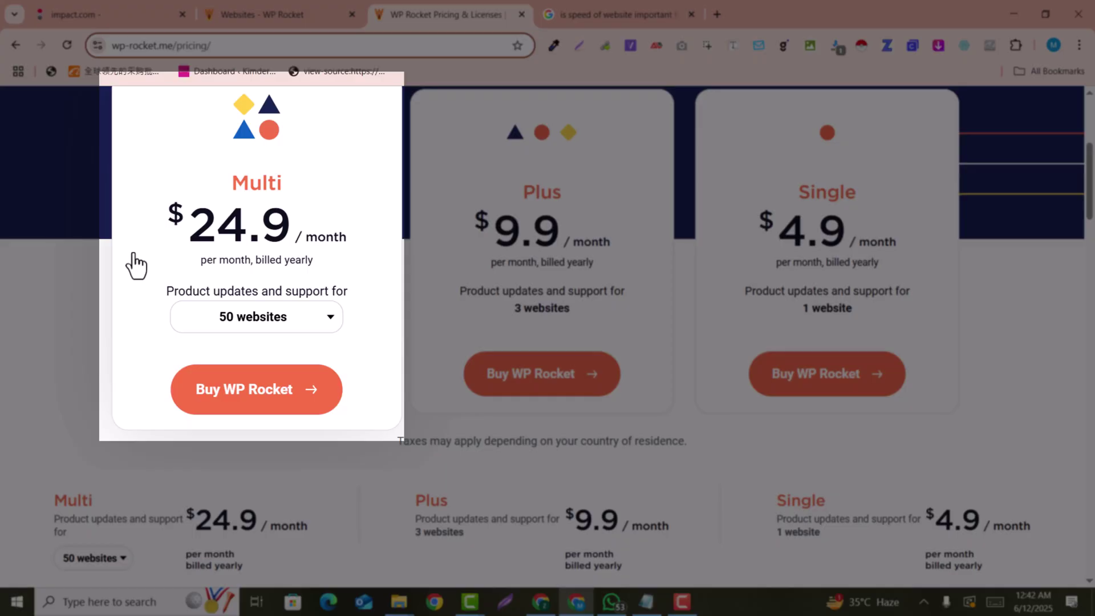
Set the Multi plan to 100 websites to see its price, and choose to buy the Single plan.
left_click(308, 329)
left_click(280, 394)
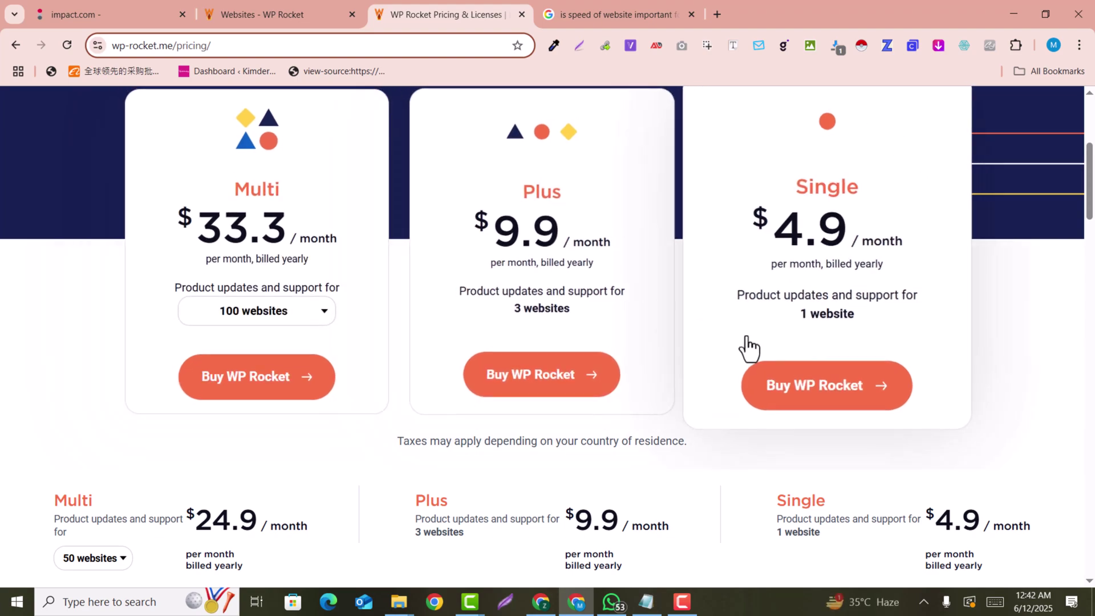
left_click(842, 349)
scroll(215, 484, "down", 3)
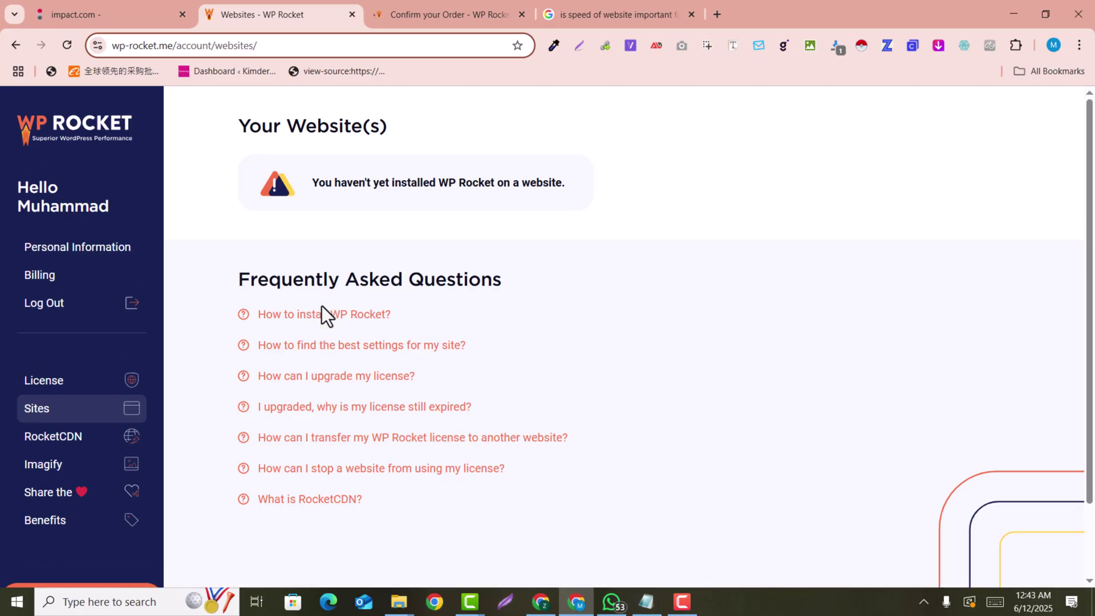
scroll(322, 305, "down", 1)
scroll(308, 304, "up", 1)
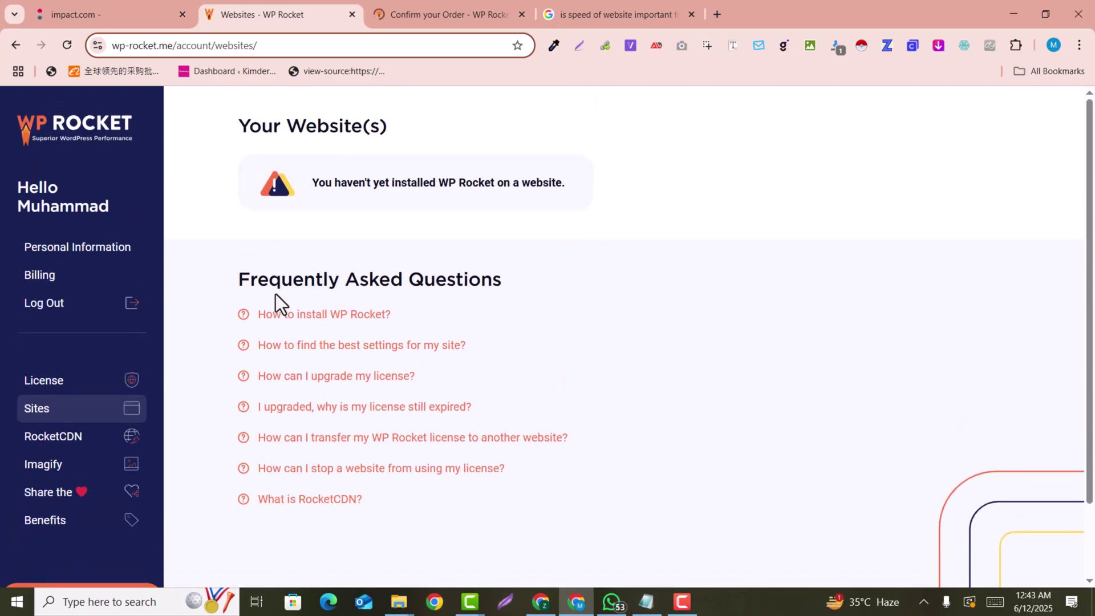
scroll(92, 319, "down", 1)
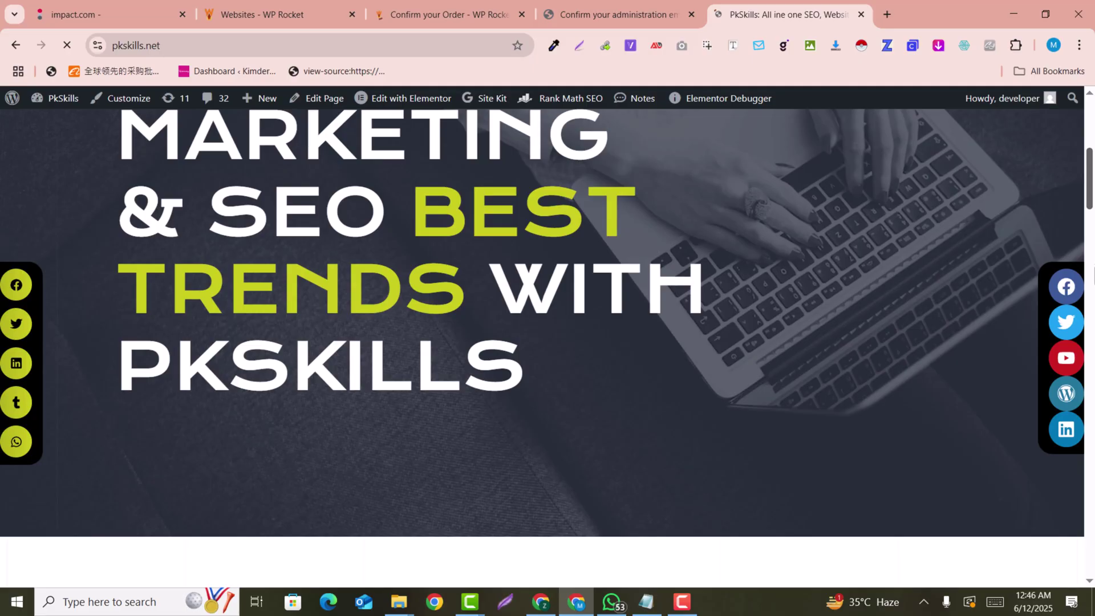
Copy the full web address of the pkskills.net homepage.
left_click_drag(1092, 300, 1077, 163)
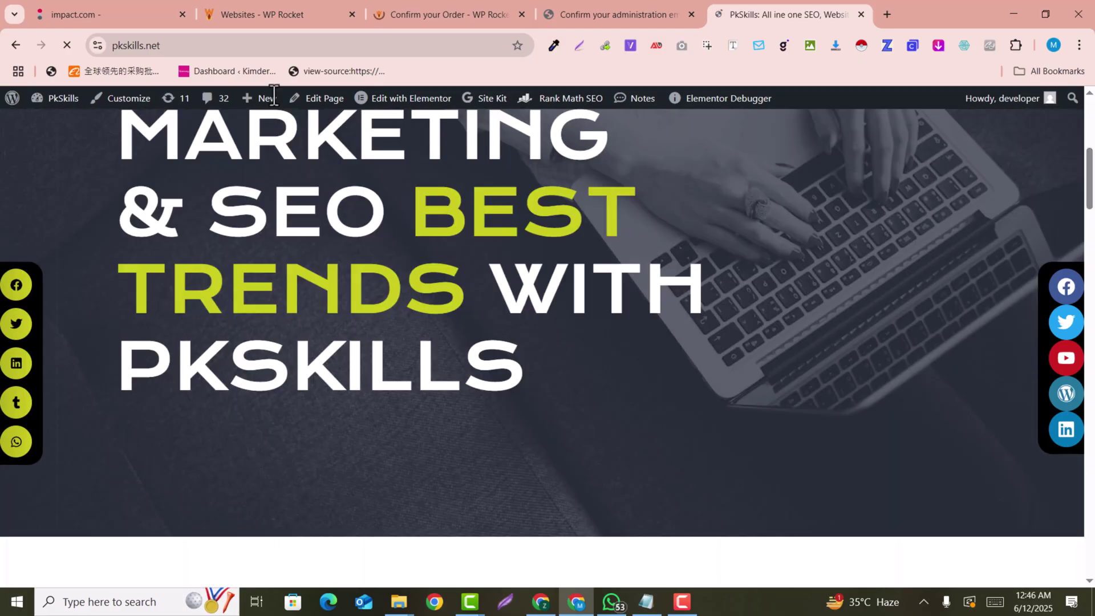
left_click(188, 45)
double_click(190, 46)
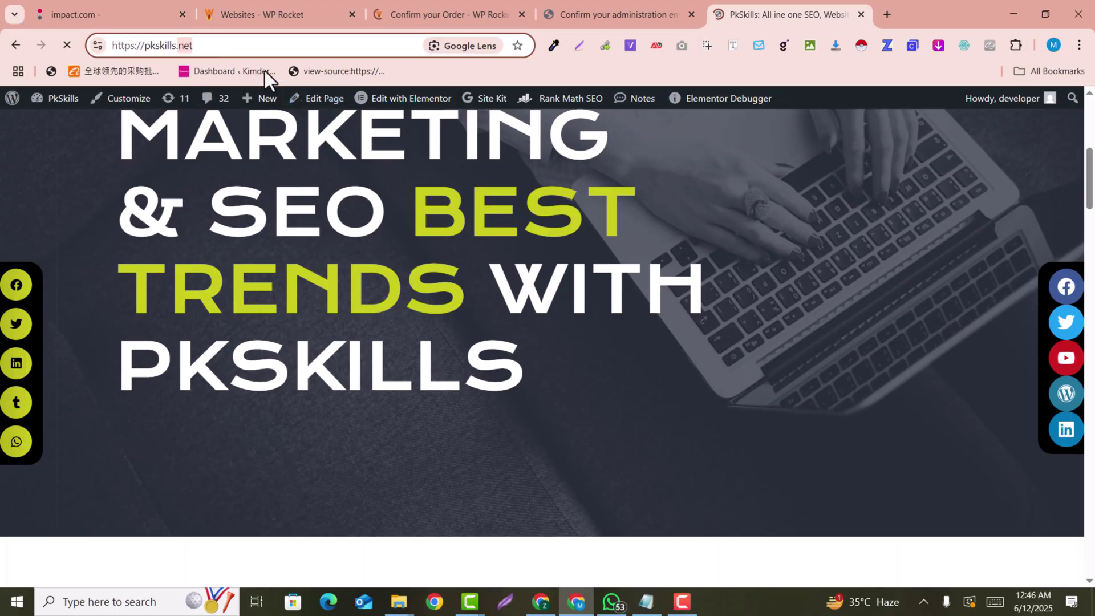
triple_click(242, 46)
key("ctrl+c")
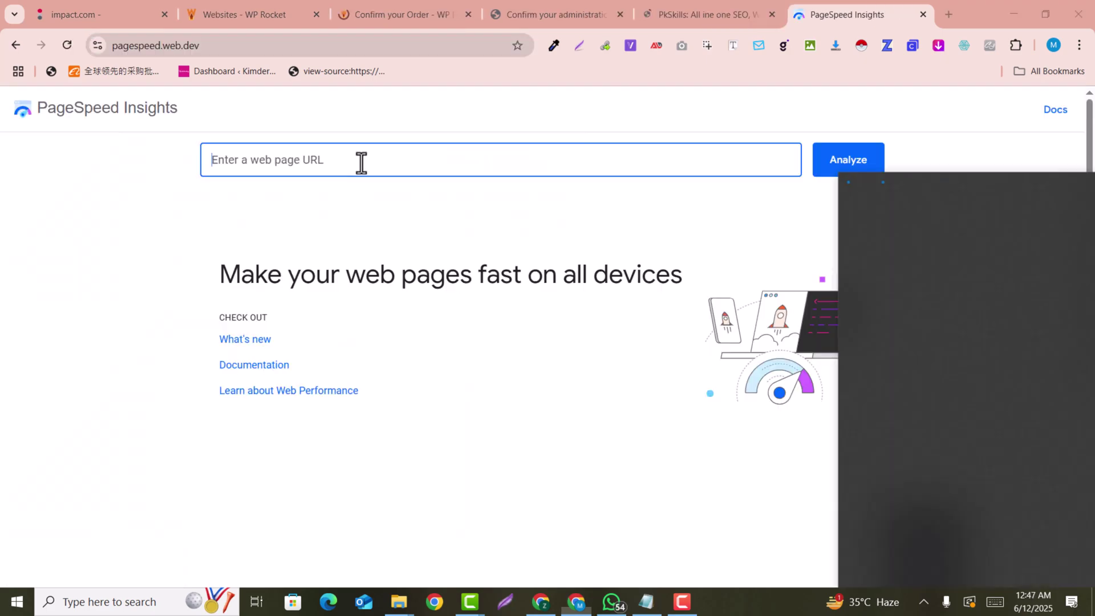
left_click(361, 161)
key("ctrl+v")
left_click(669, 206)
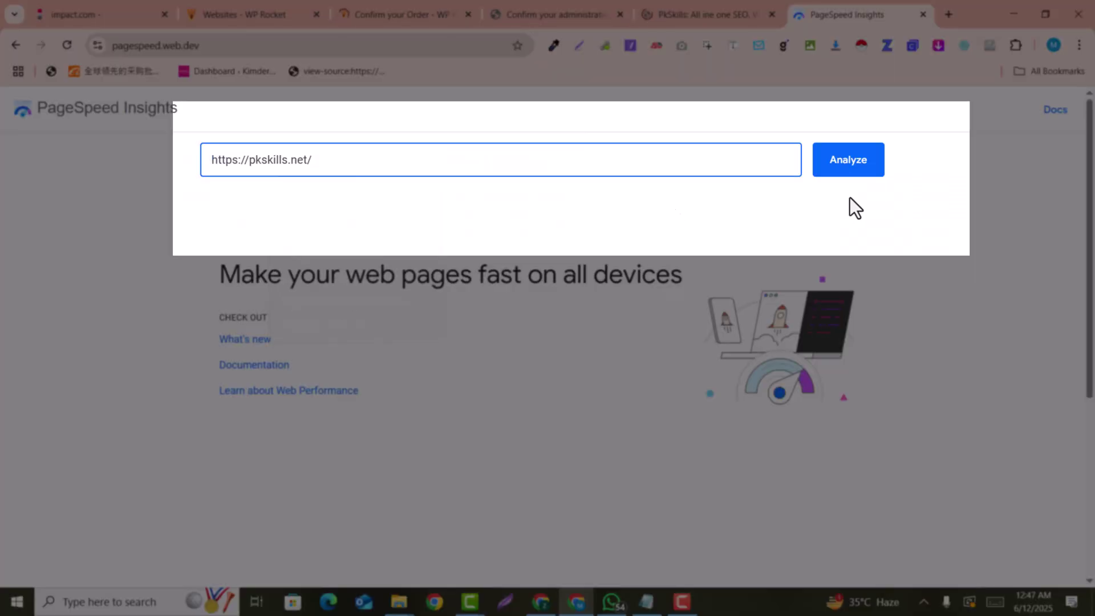
left_click(870, 174)
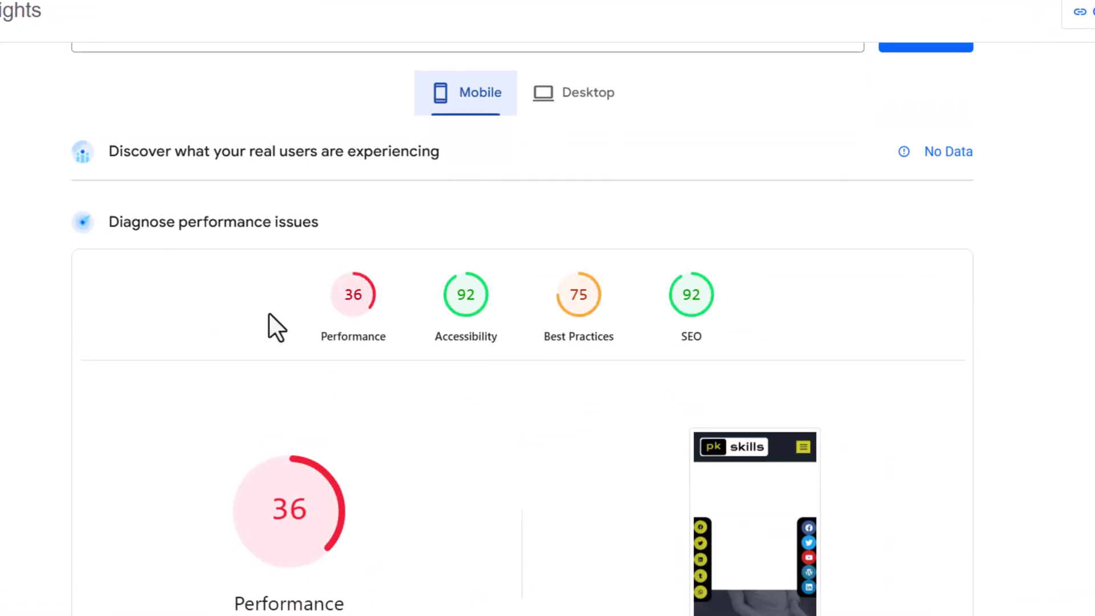
Compare the mobile and desktop performance scores in the PageSpeed Insights report.
left_click_drag(353, 336, 305, 386)
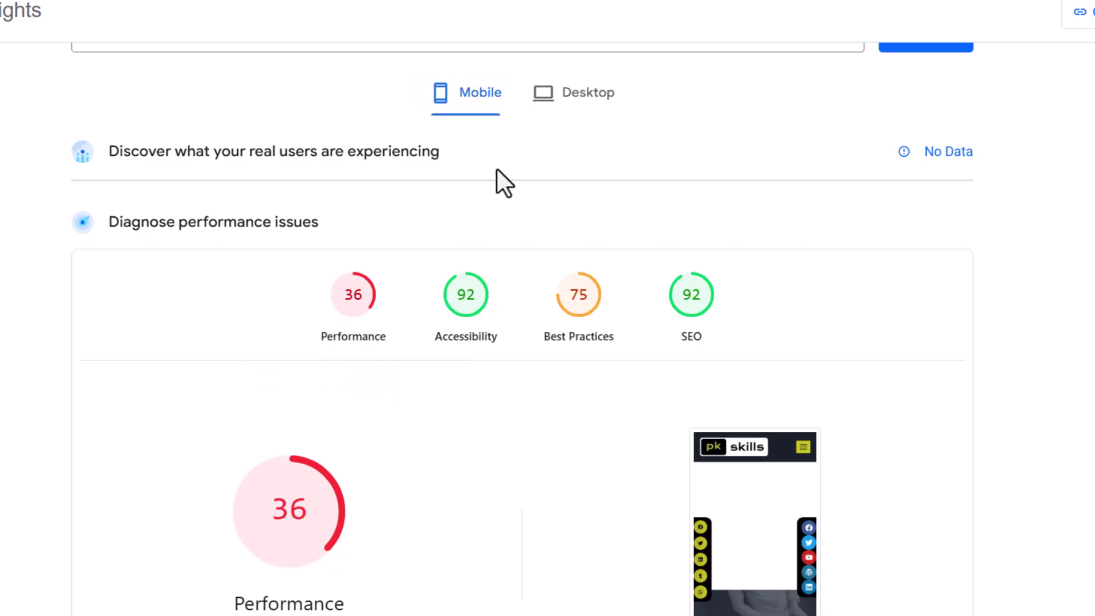
left_click(551, 86)
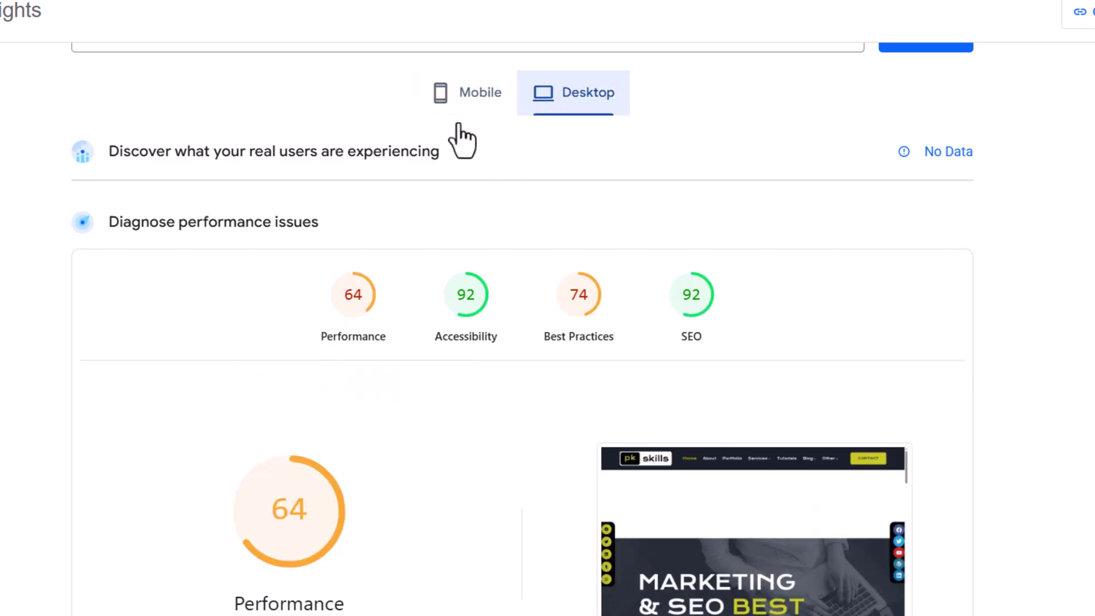
left_click(476, 97)
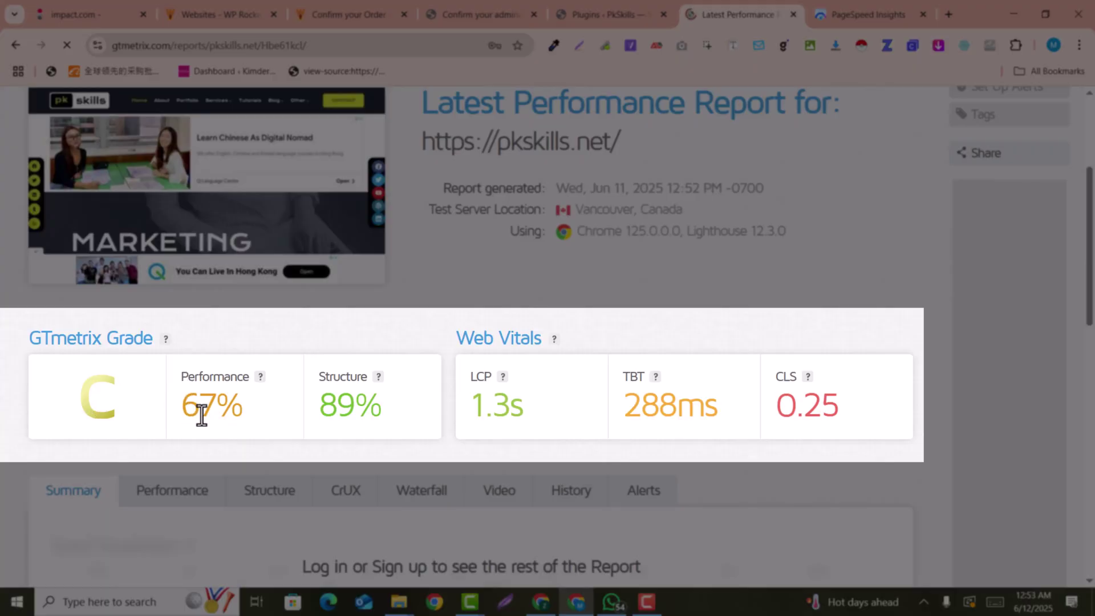
scroll(202, 416, "up", 4)
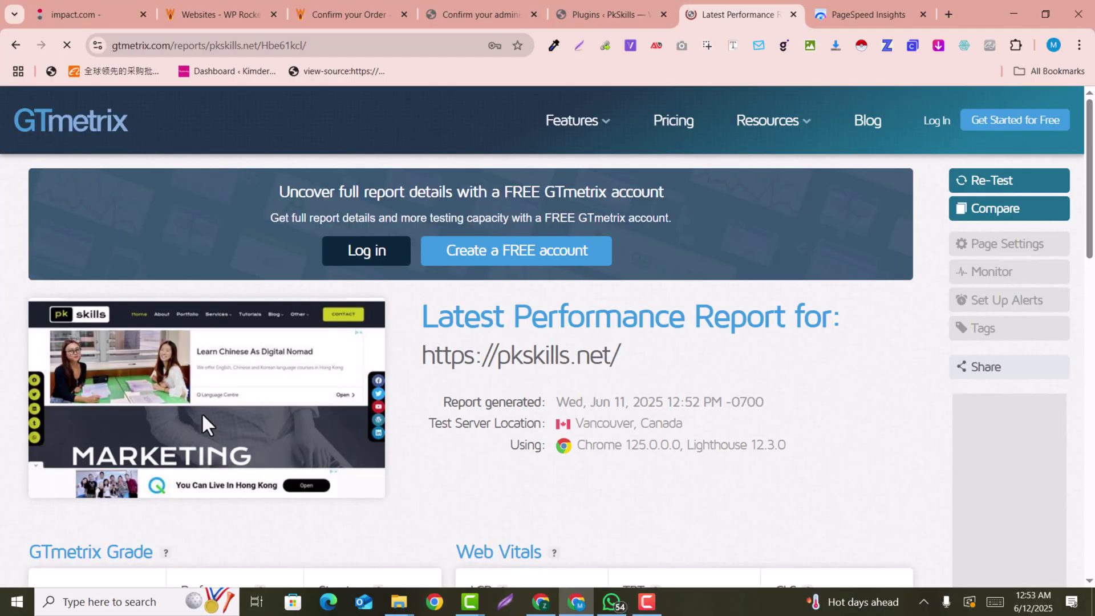
scroll(203, 415, "down", 4)
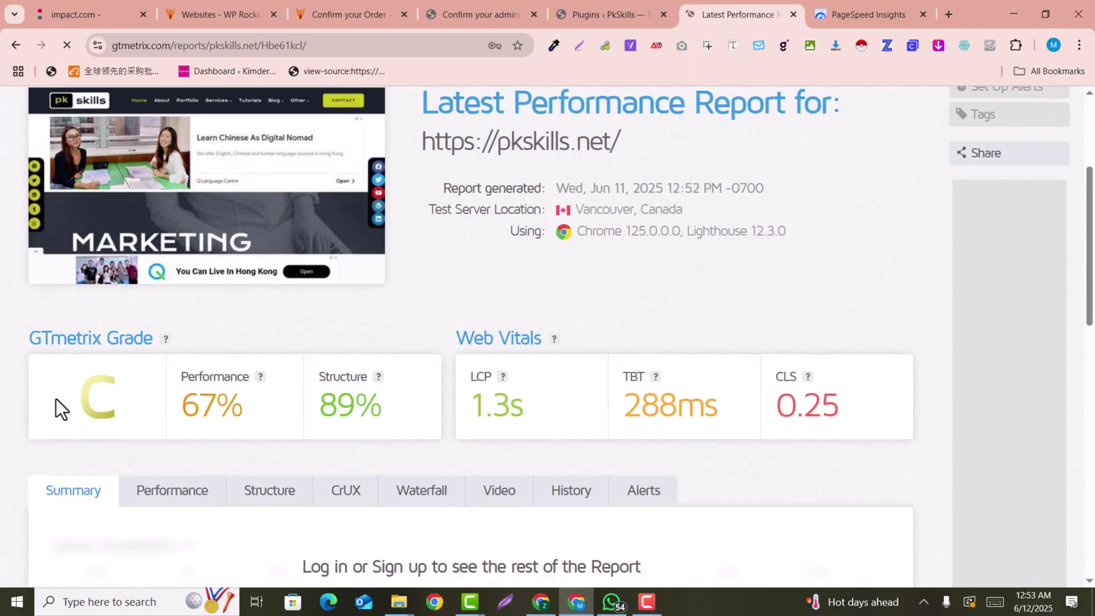
scroll(86, 433, "up", 3)
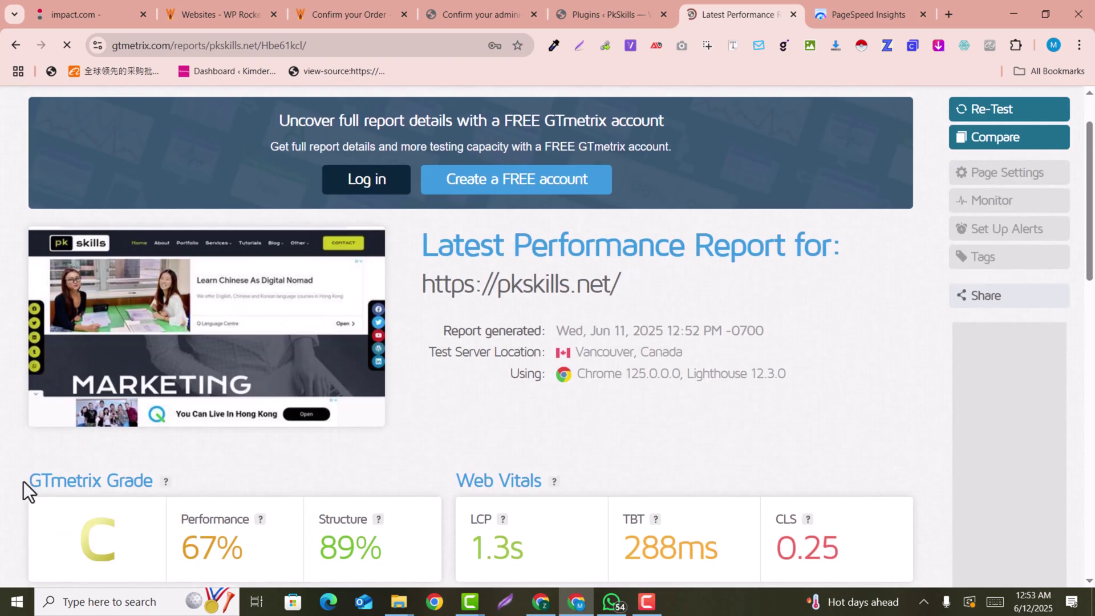
scroll(222, 483, "up", 2)
Go to the PkSkills site's plugin administration and open the form for uploading a new plugin.
key("ctrl+shift+Tab")
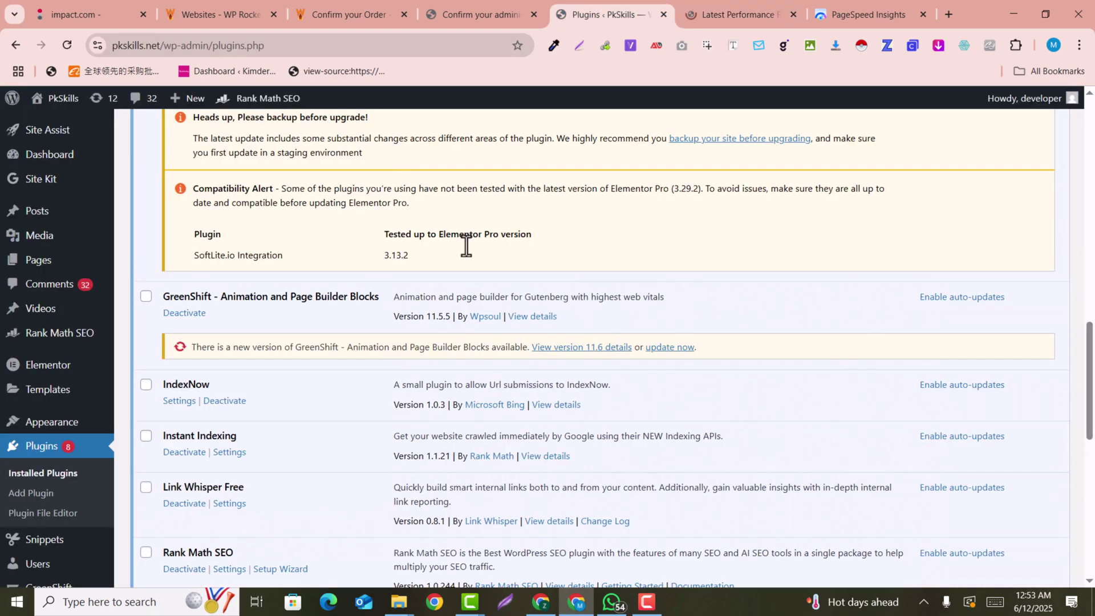
scroll(549, 296, "up", 10)
scroll(549, 296, "up", 4)
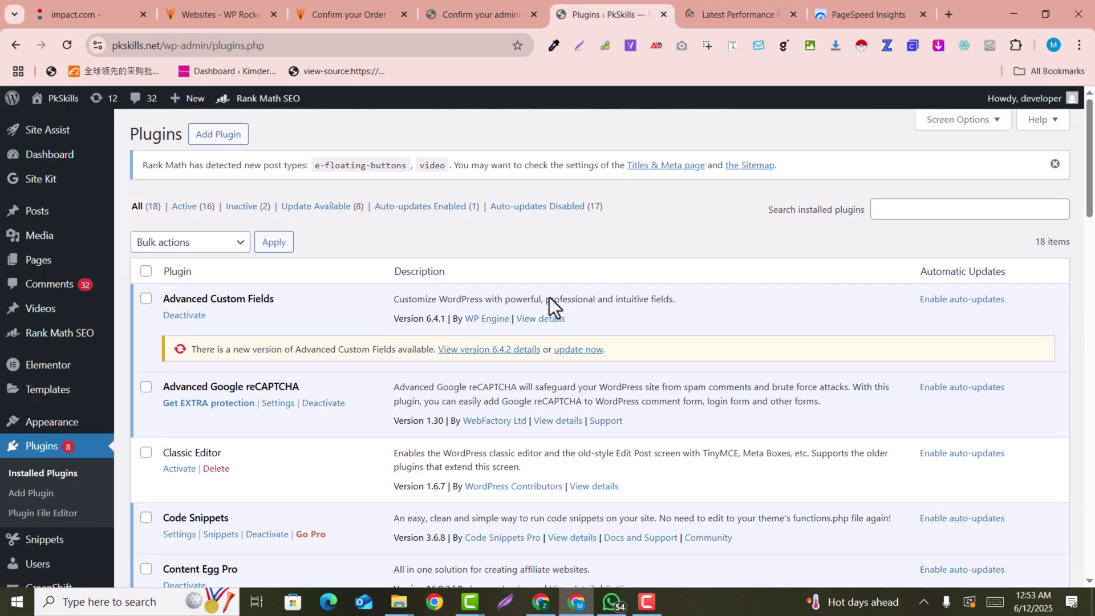
scroll(328, 223, "down", 4)
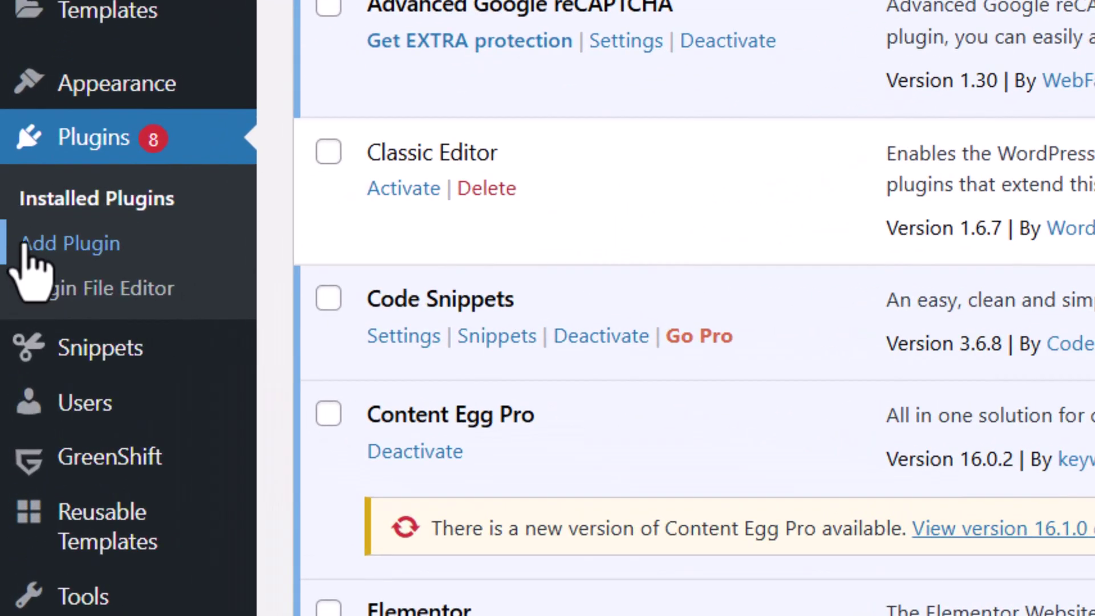
left_click(231, 251)
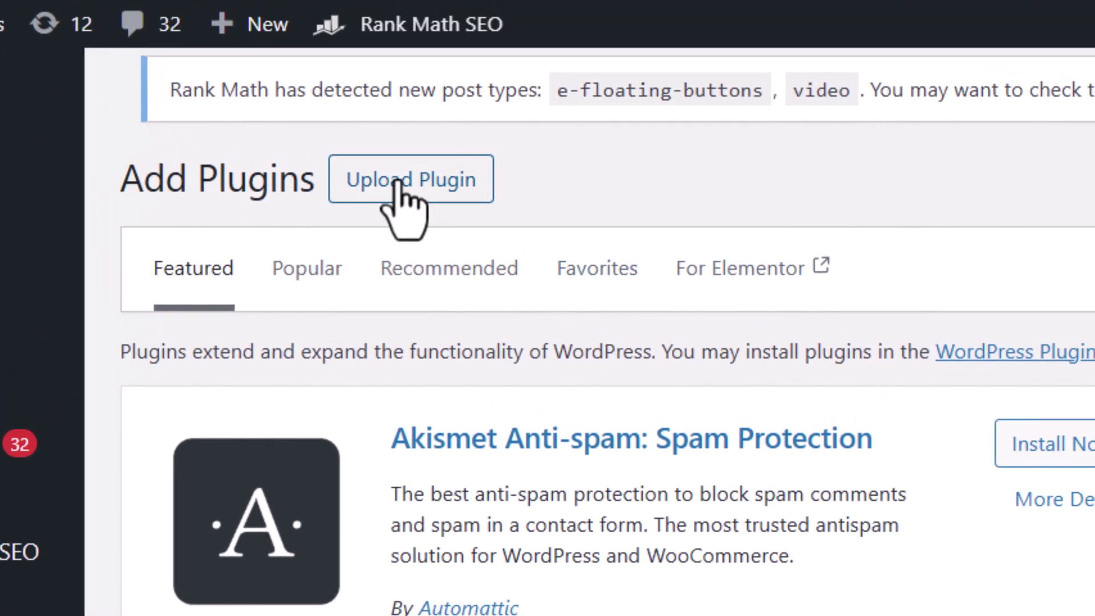
left_click(399, 181)
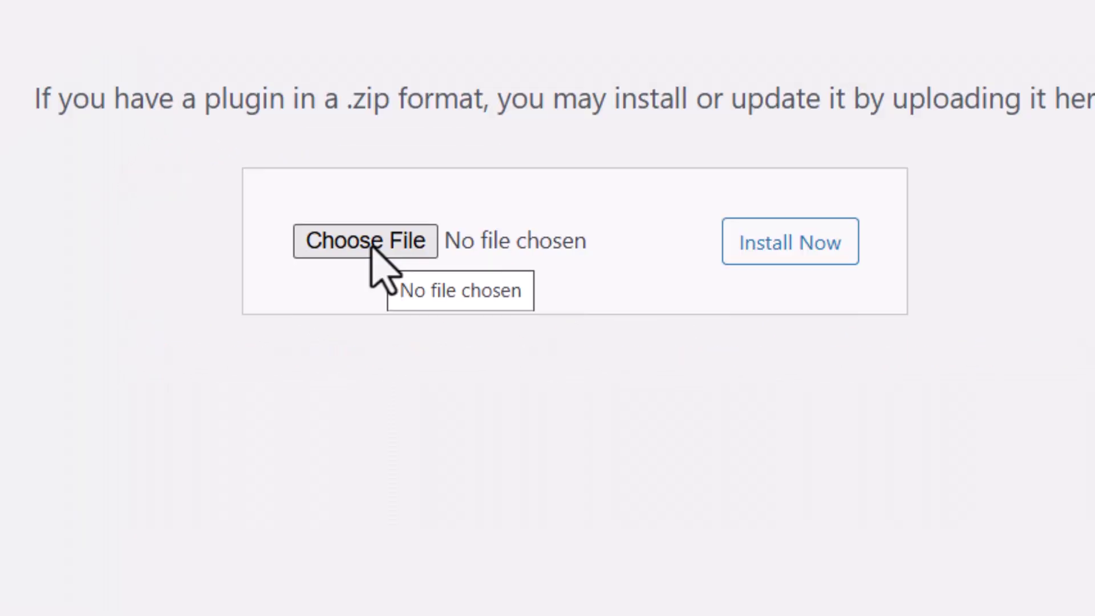
Upload wp-rocket_3.19.0.1.zip from the Downloads folder, then install and activate the plugin.
left_click(372, 243)
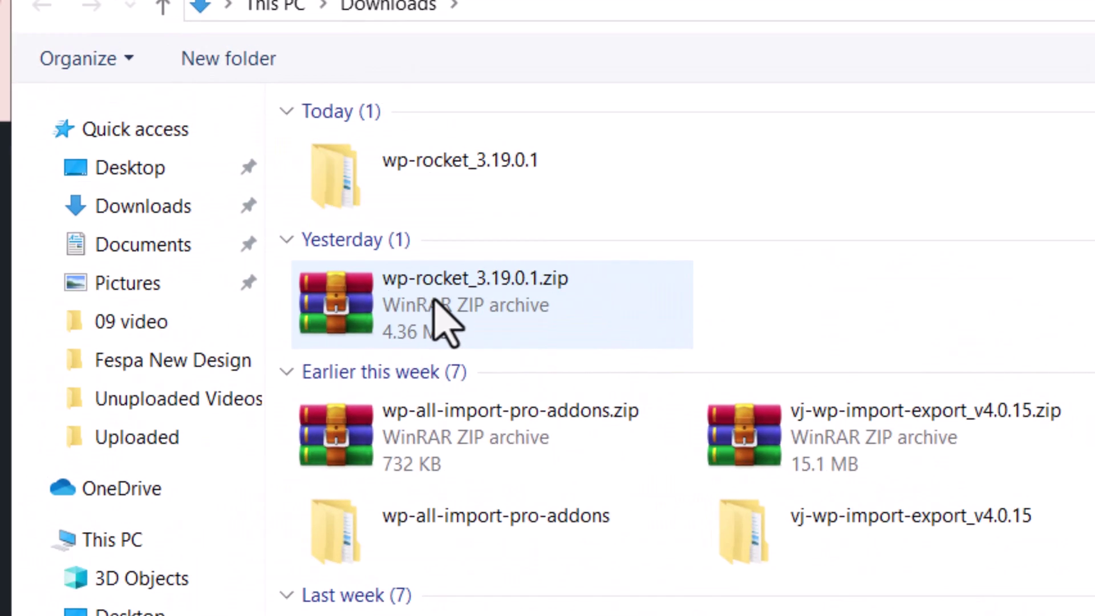
left_click(439, 319)
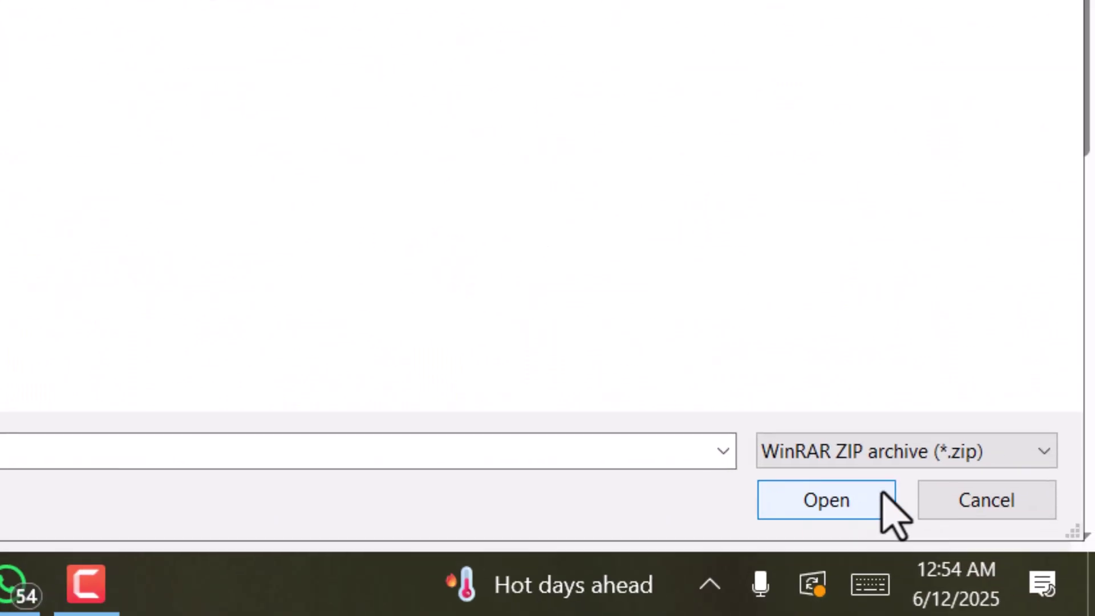
left_click(883, 510)
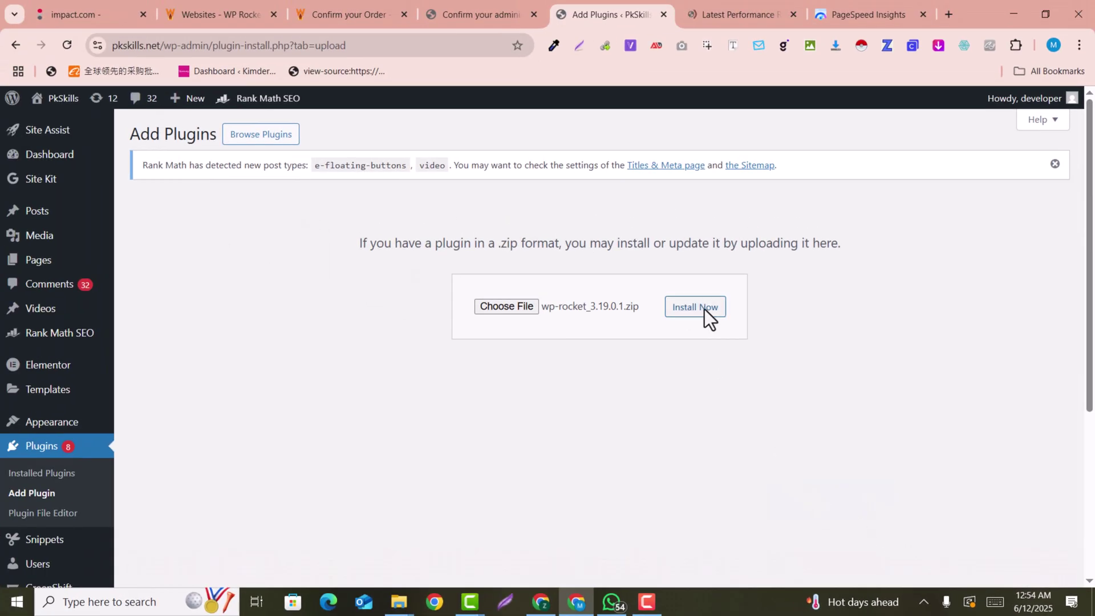
left_click(701, 309)
left_click(178, 305)
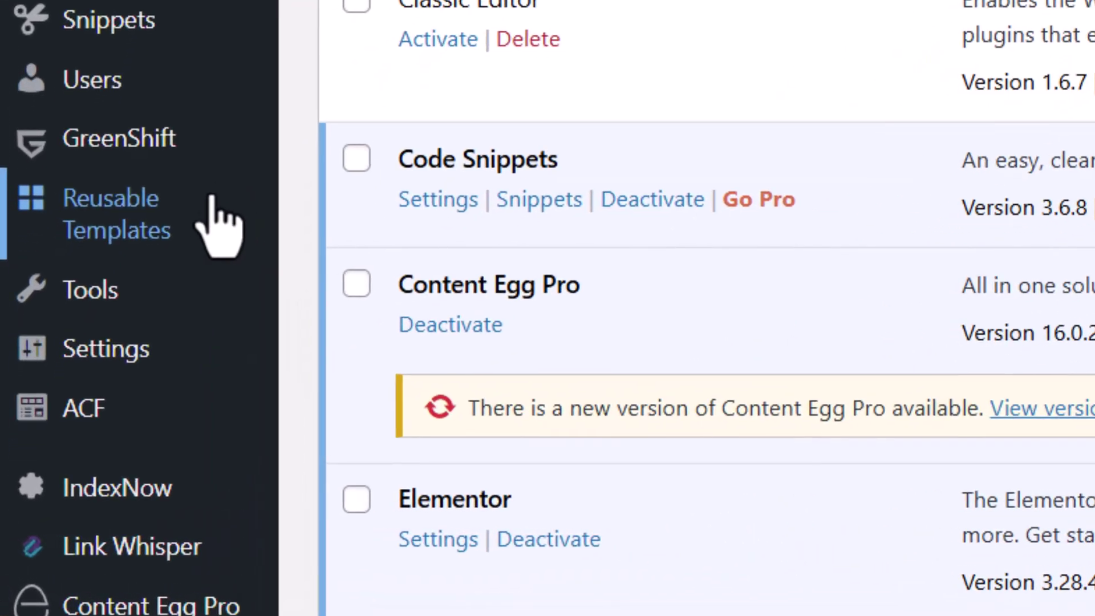
Open the WP Rocket settings and check the license type in the My Account section of its dashboard.
mouse_move(86, 406)
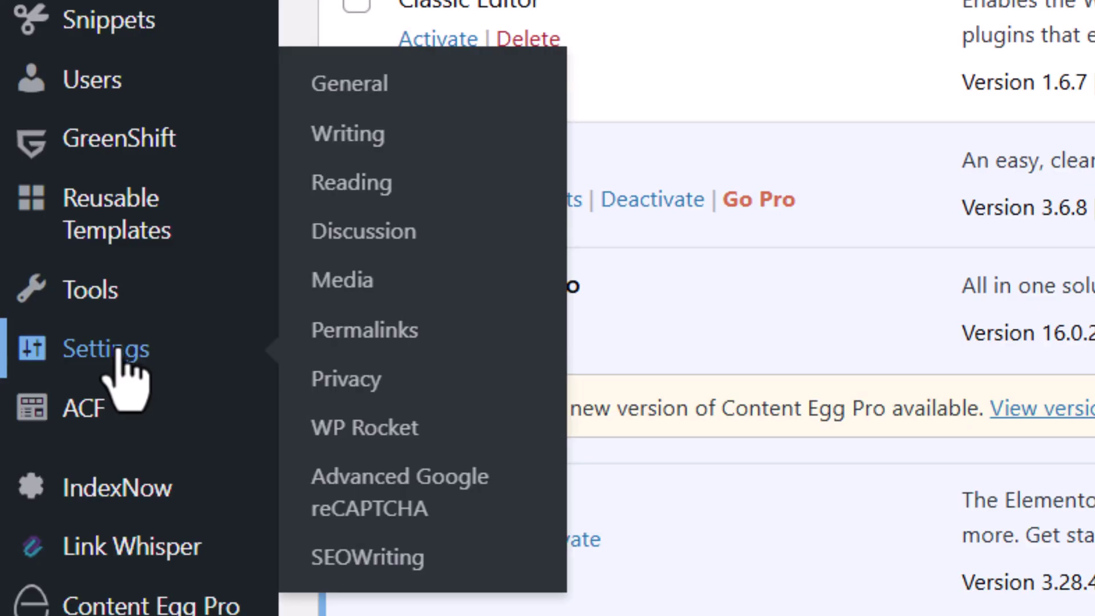
left_click(328, 429)
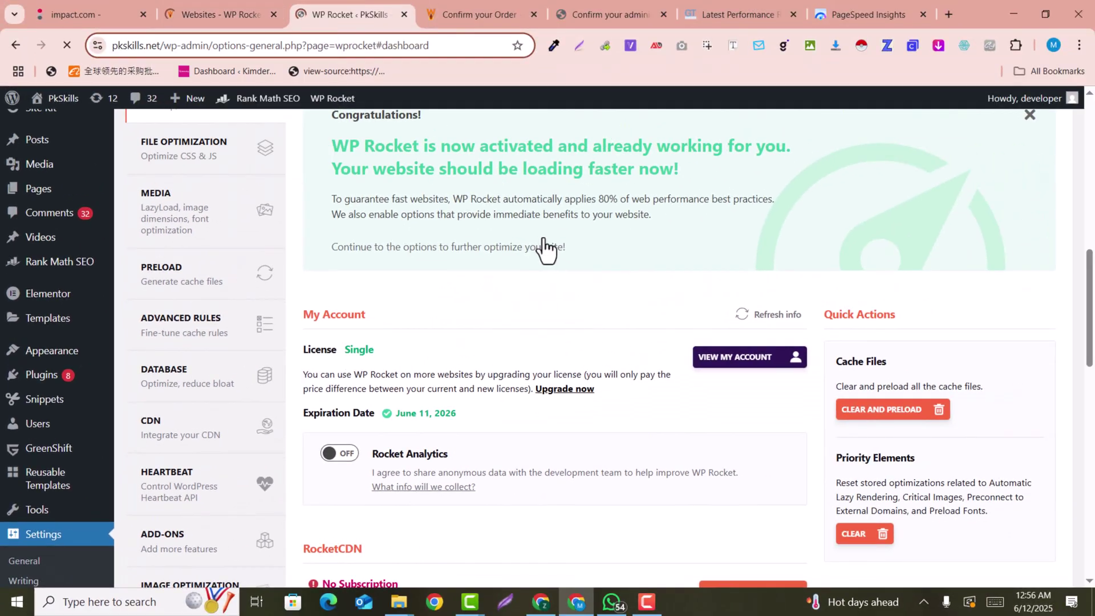
scroll(576, 276, "down", 3)
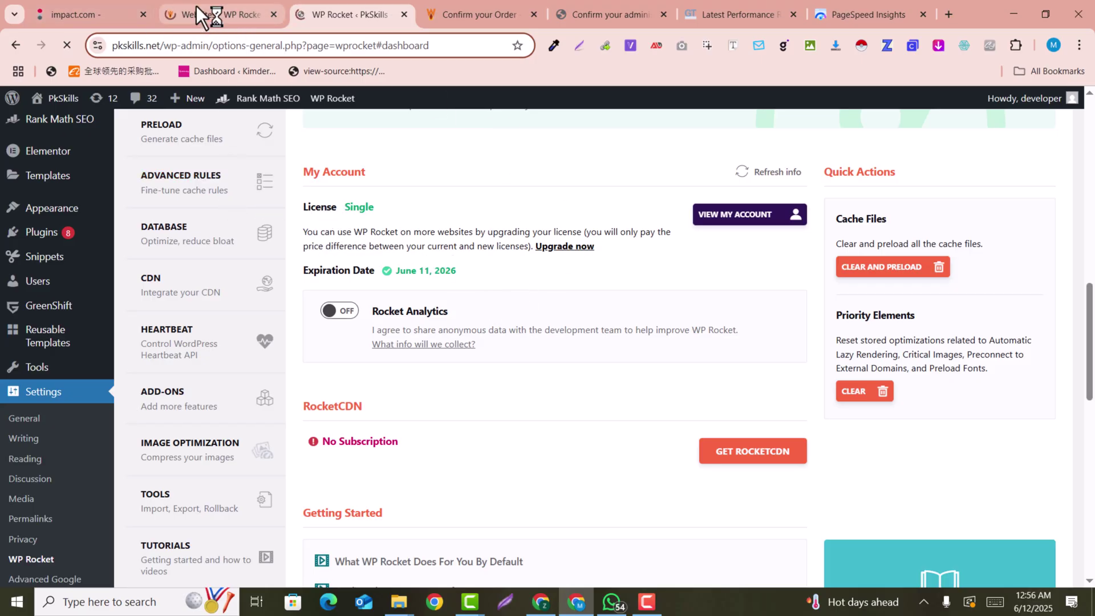
scroll(601, 251, "up", 1)
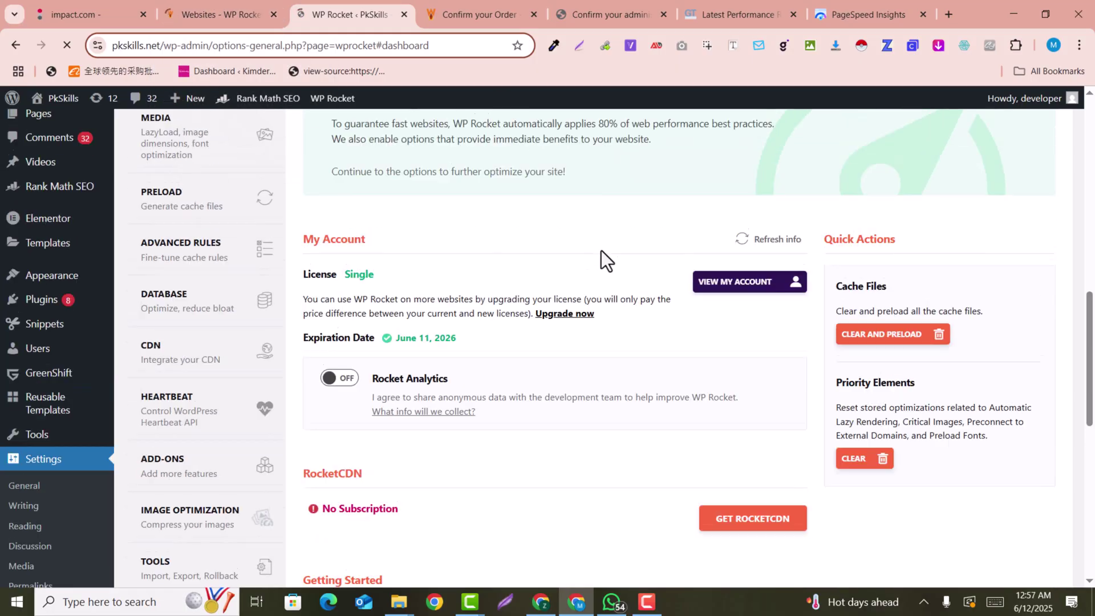
left_click_drag(375, 281, 308, 282)
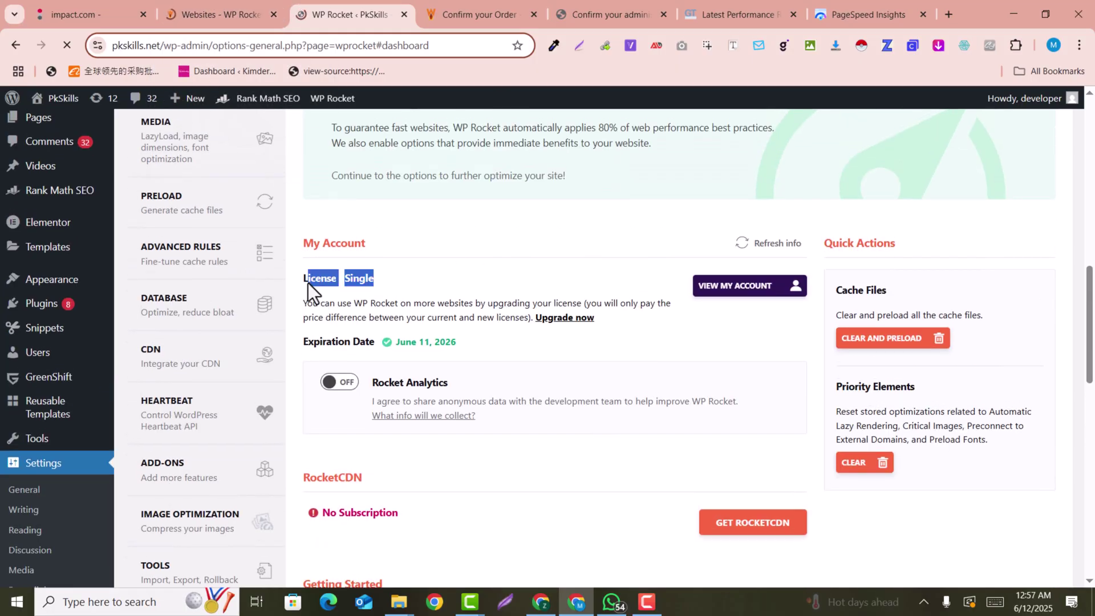
scroll(310, 282, "up", 2)
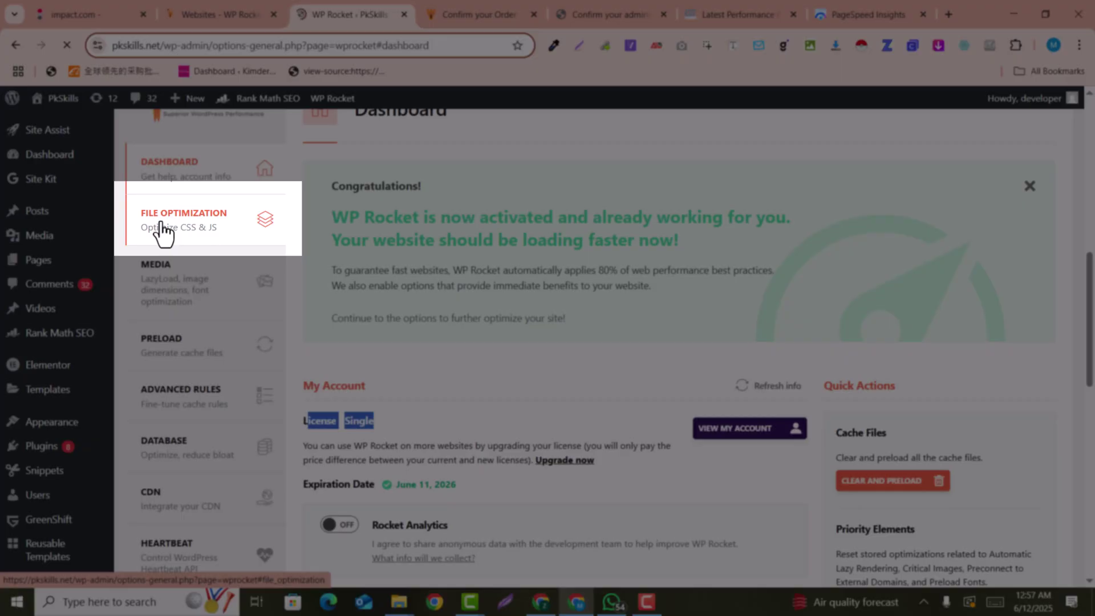
In the File Optimization settings, enable Optimize CSS delivery and activate its Remove Unused CSS method.
left_click(163, 231)
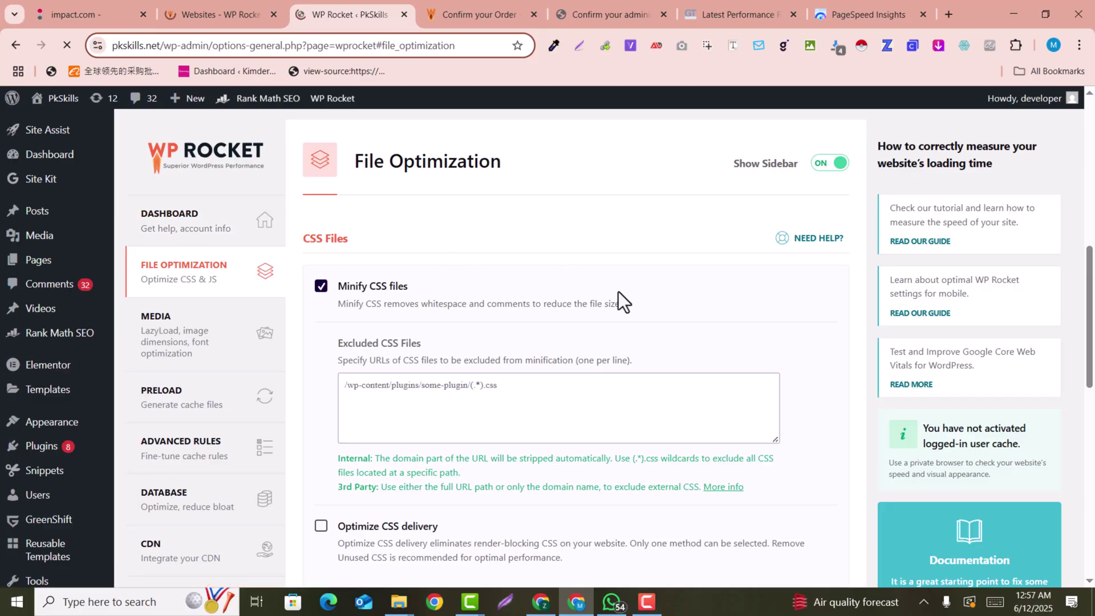
scroll(570, 301, "down", 2)
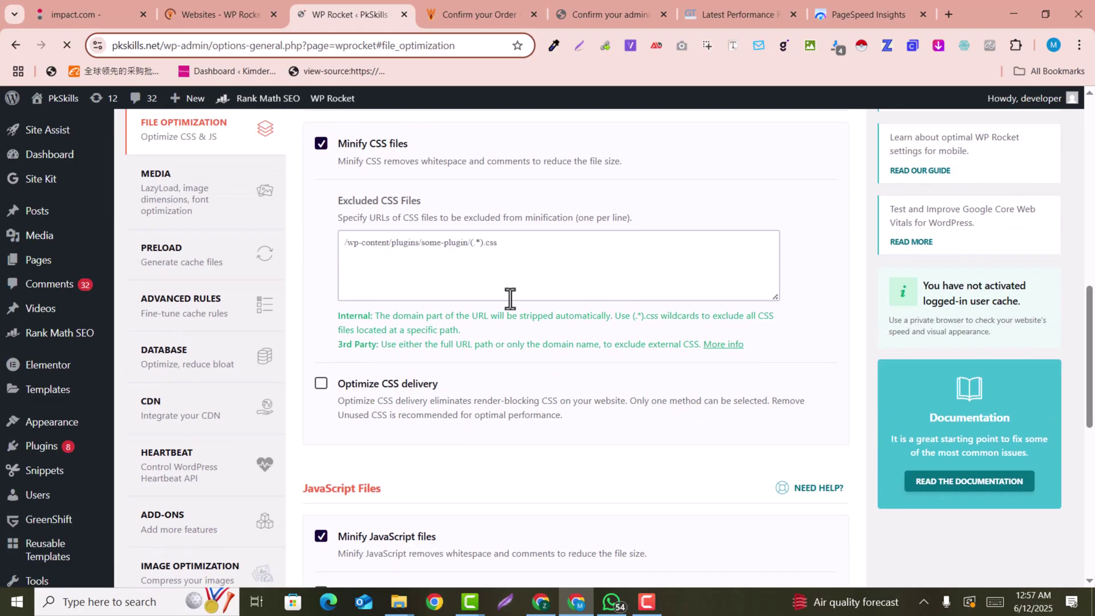
left_click(320, 383)
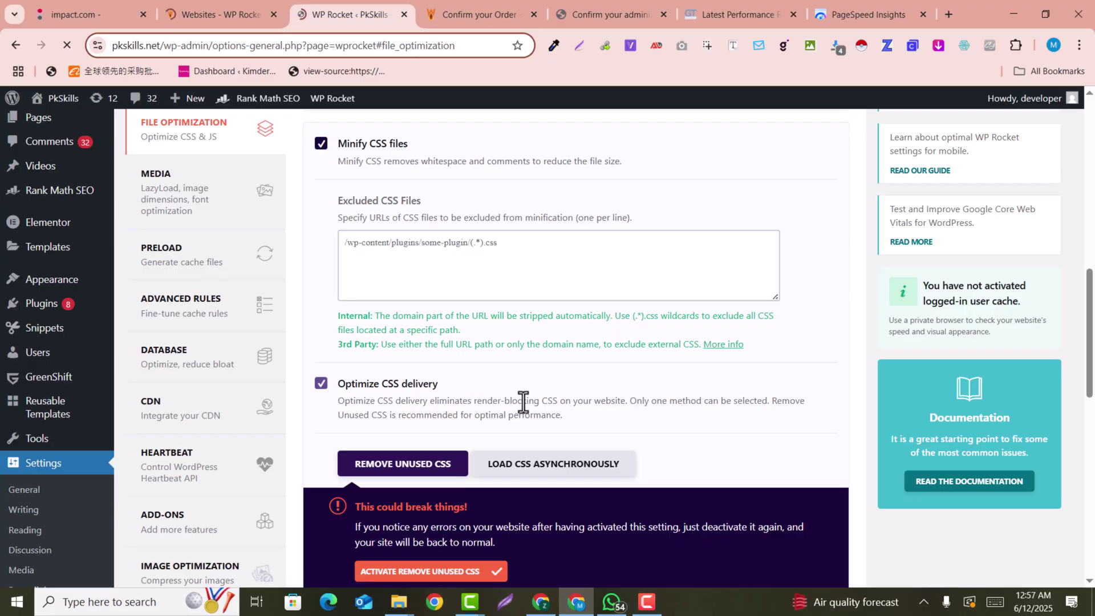
scroll(523, 401, "down", 1)
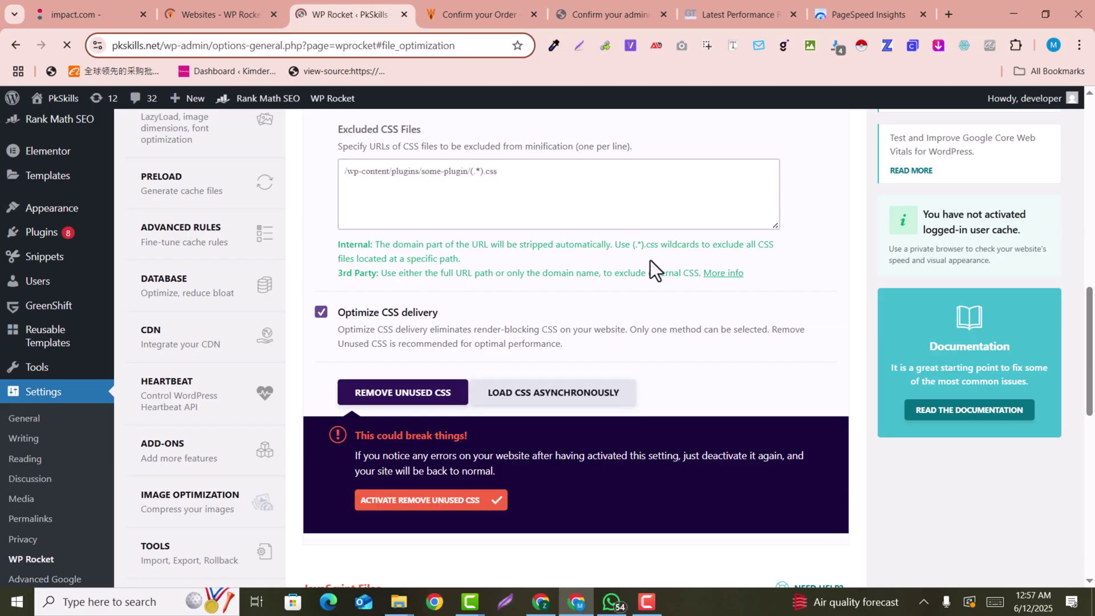
scroll(652, 262, "down", 2)
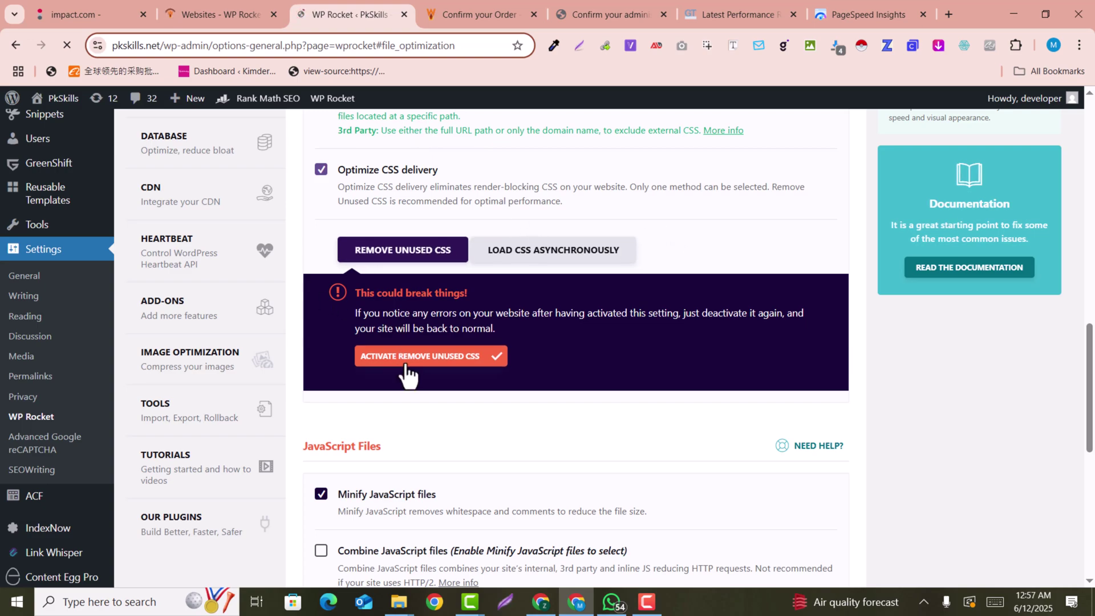
left_click(460, 365)
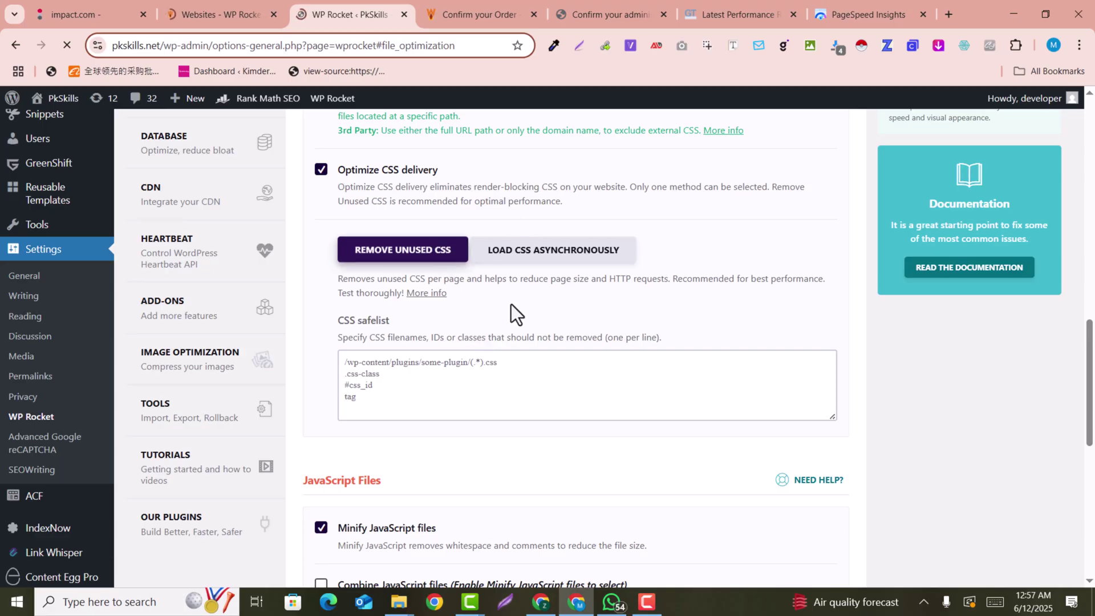
Enable Combine JavaScript files in the JavaScript Files section and confirm its activation.
scroll(512, 303, "down", 6)
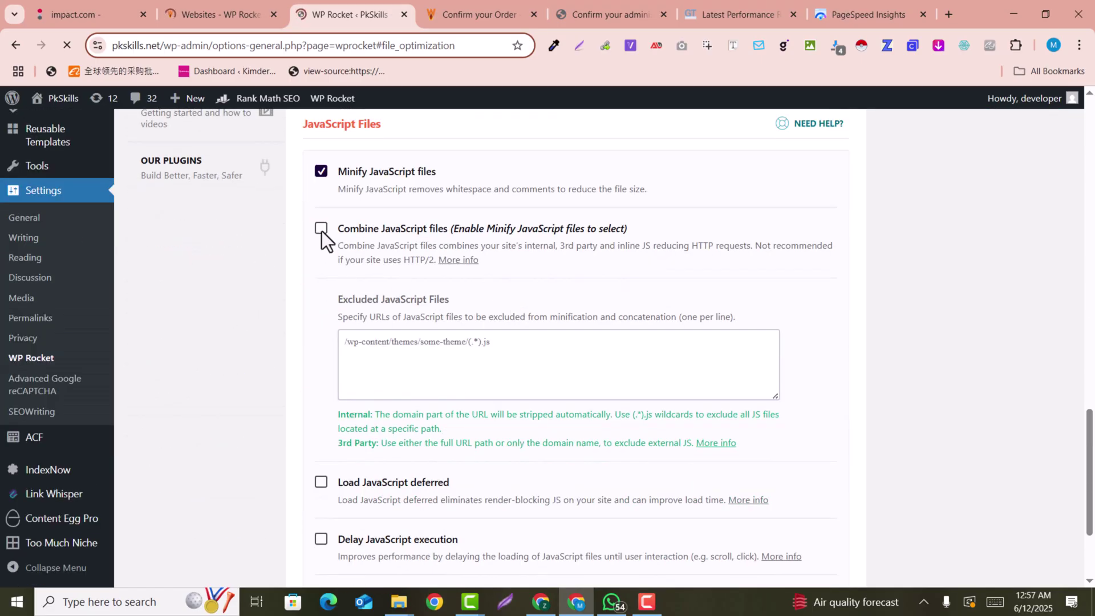
left_click(321, 229)
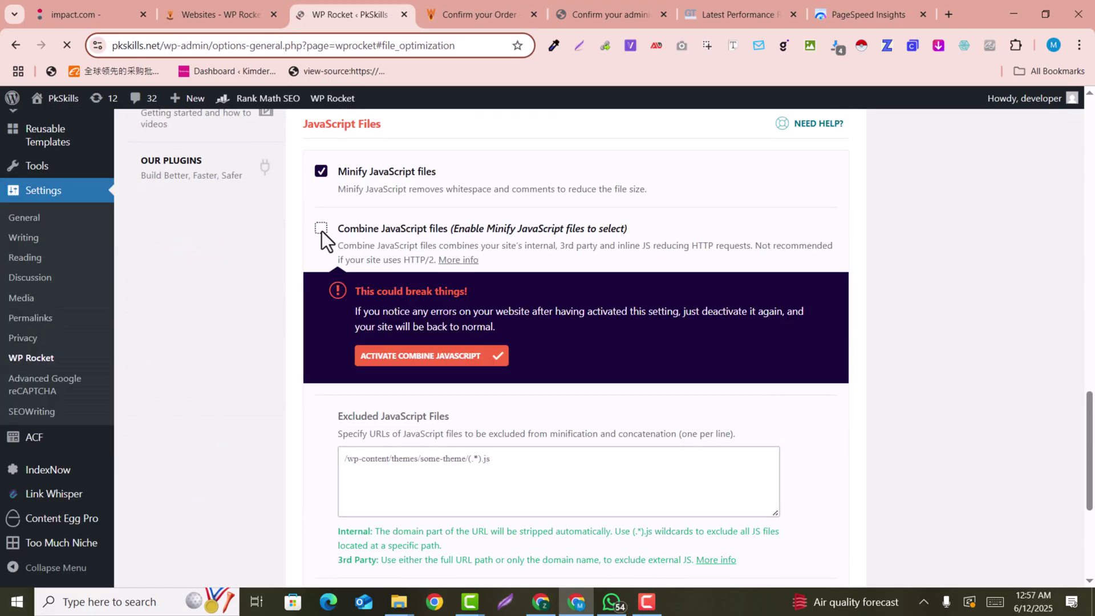
left_click(420, 356)
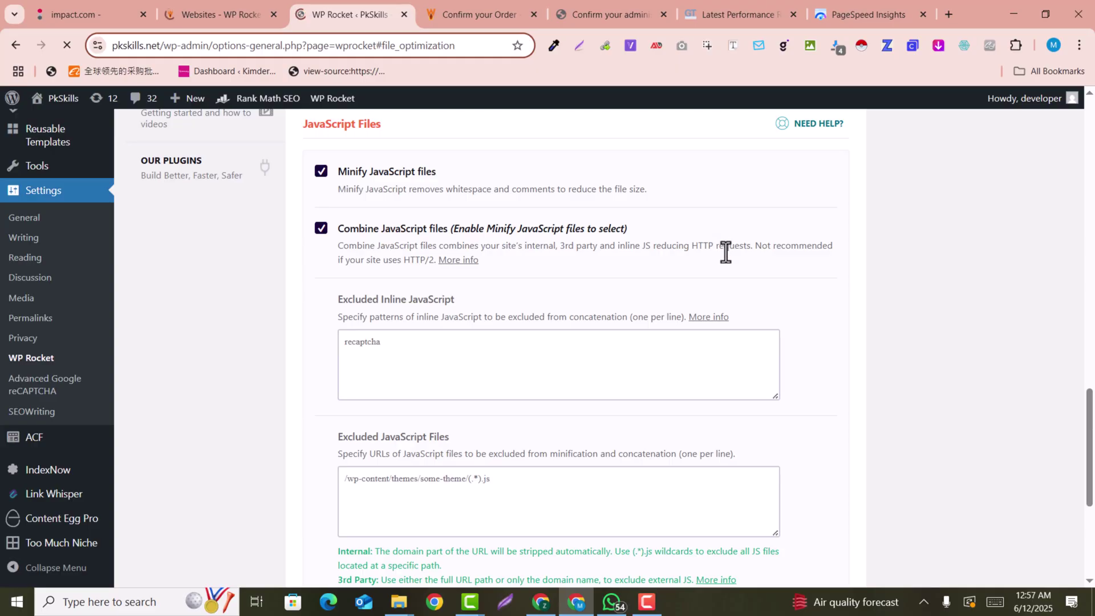
Enable both Load JavaScript deferred and Delay JavaScript execution for the site's JavaScript files.
scroll(428, 247, "down", 4)
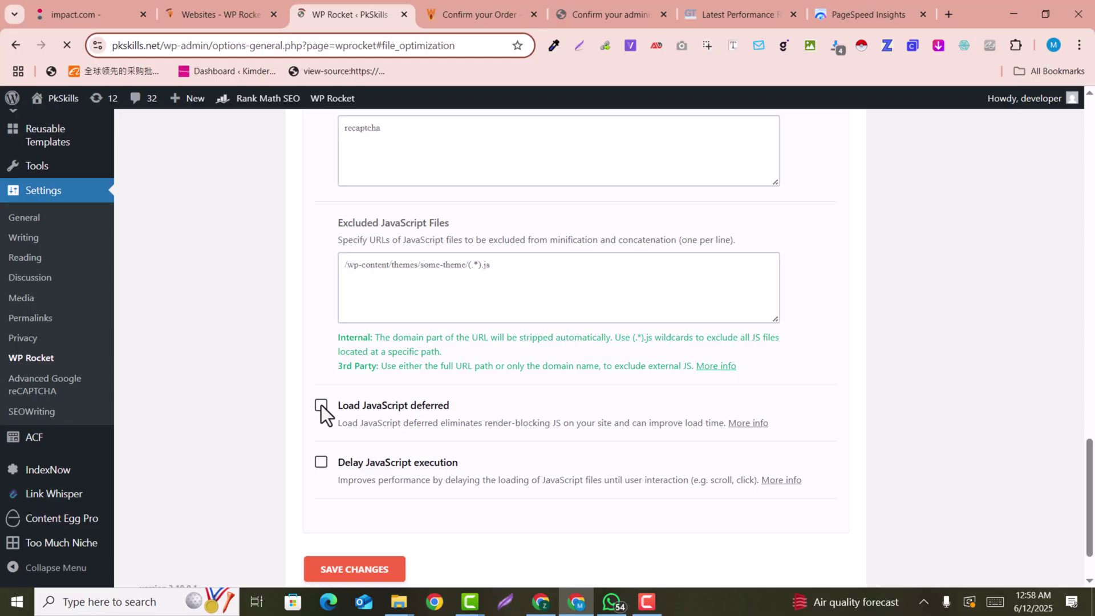
left_click(321, 405)
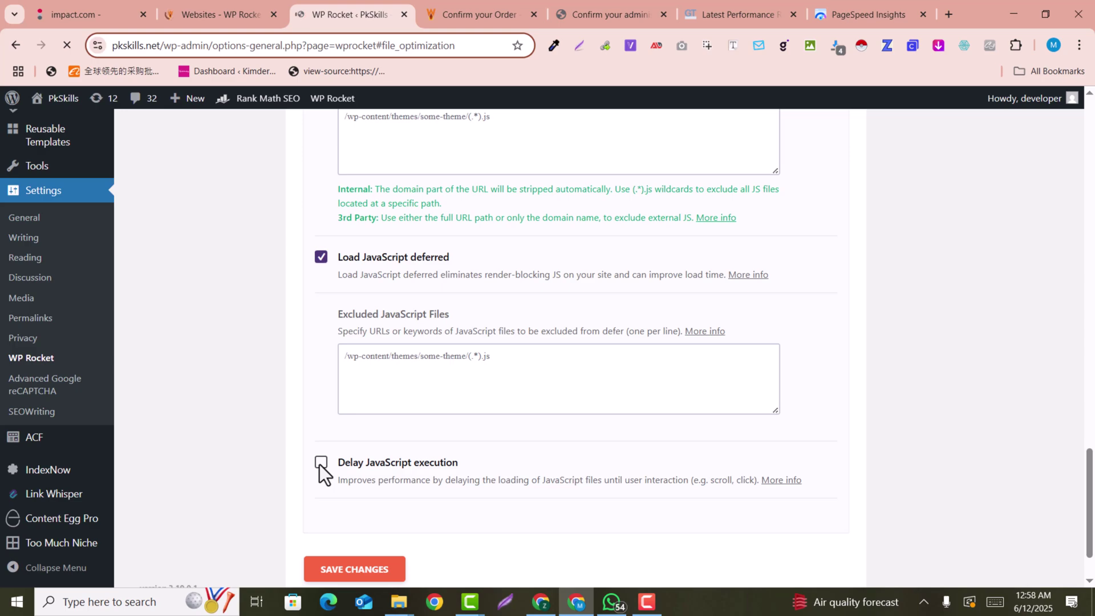
left_click(321, 462)
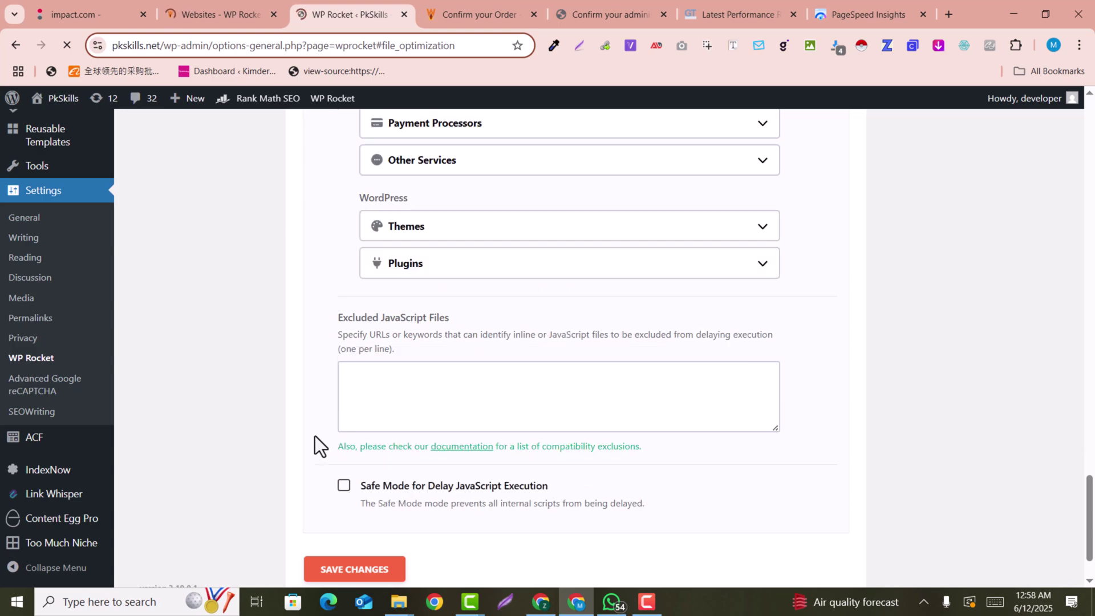
scroll(317, 432, "up", 6)
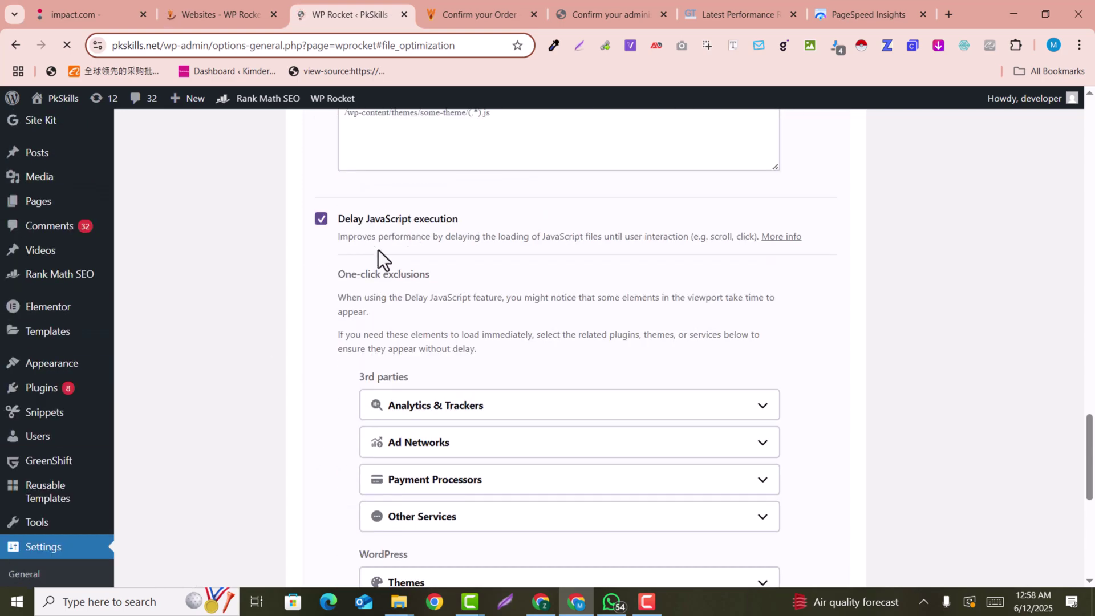
Activate Safe Mode for Delay JavaScript Execution and save the file optimization changes.
scroll(407, 227, "down", 8)
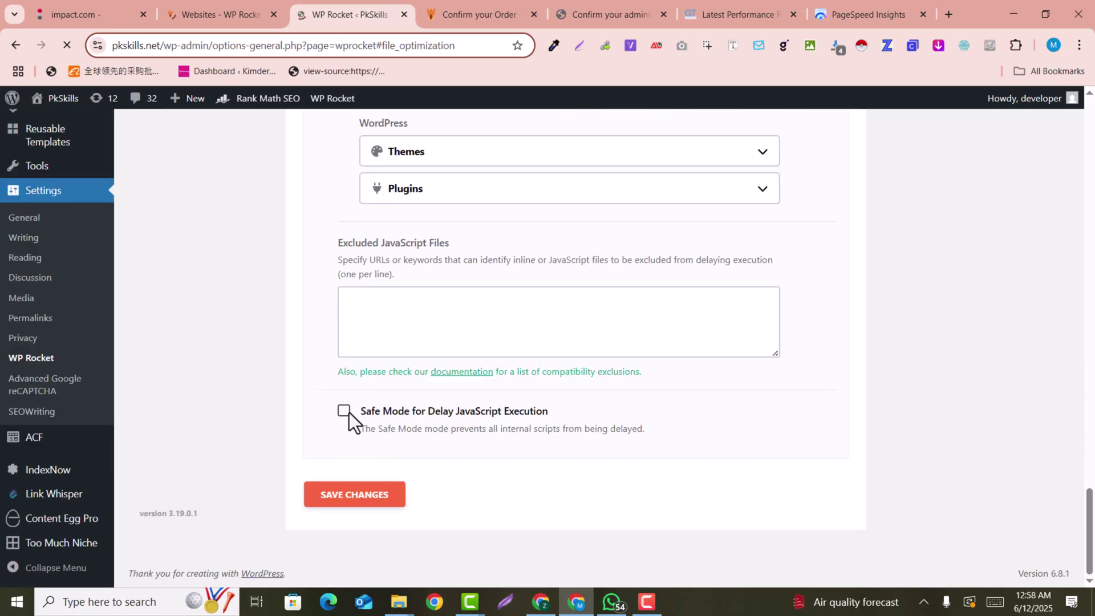
left_click(349, 412)
left_click(378, 410)
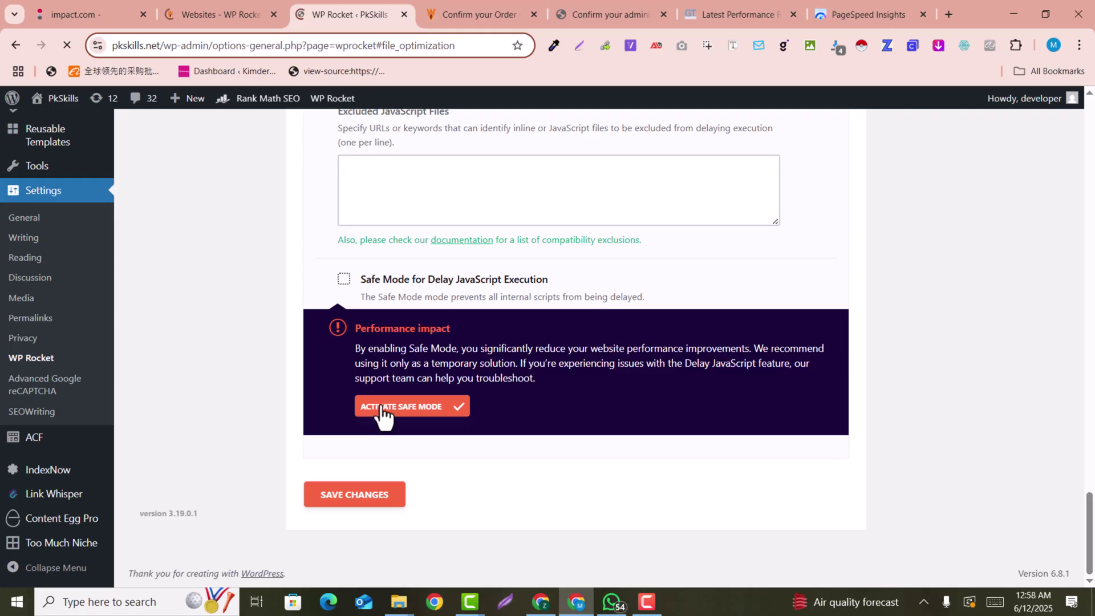
scroll(350, 372, "up", 9)
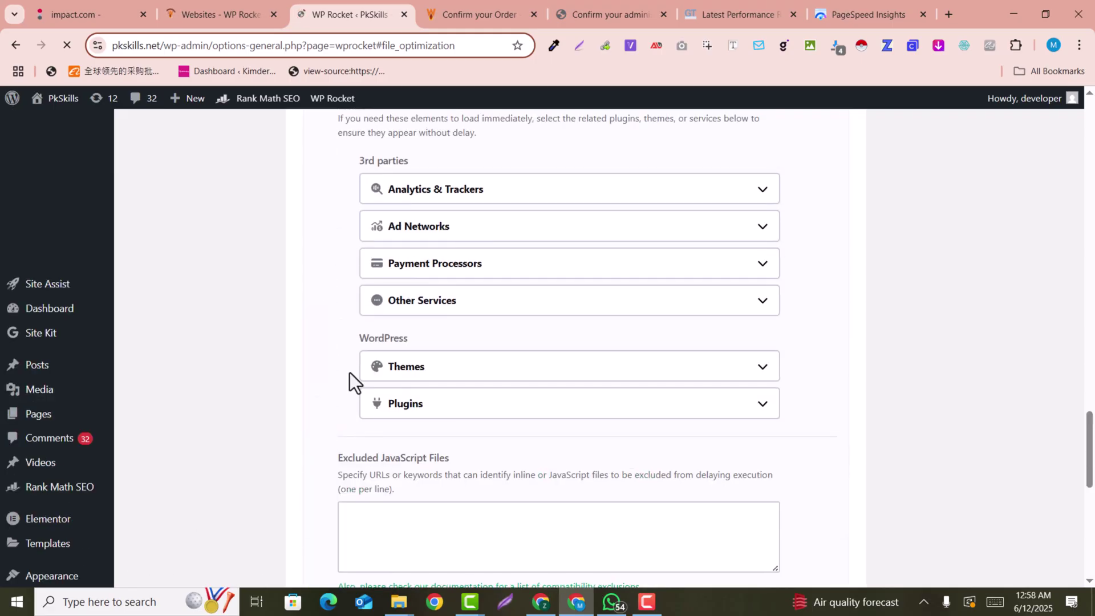
scroll(350, 372, "down", 5)
scroll(350, 372, "down", 4)
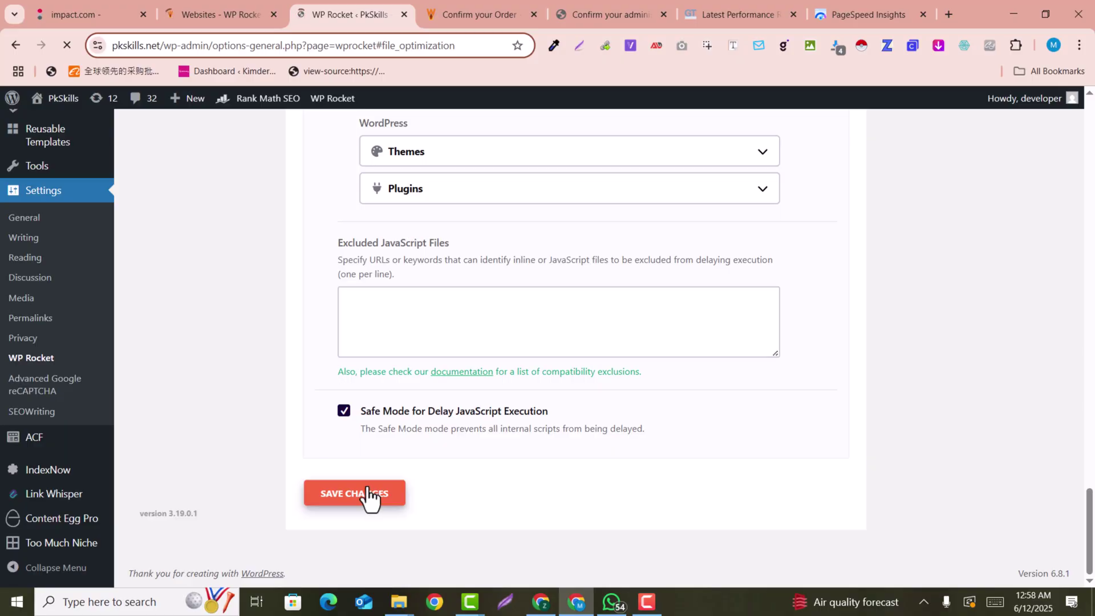
In the Media settings, enable LazyLoad for images, CSS background images, and iframes and videos.
left_click(171, 348)
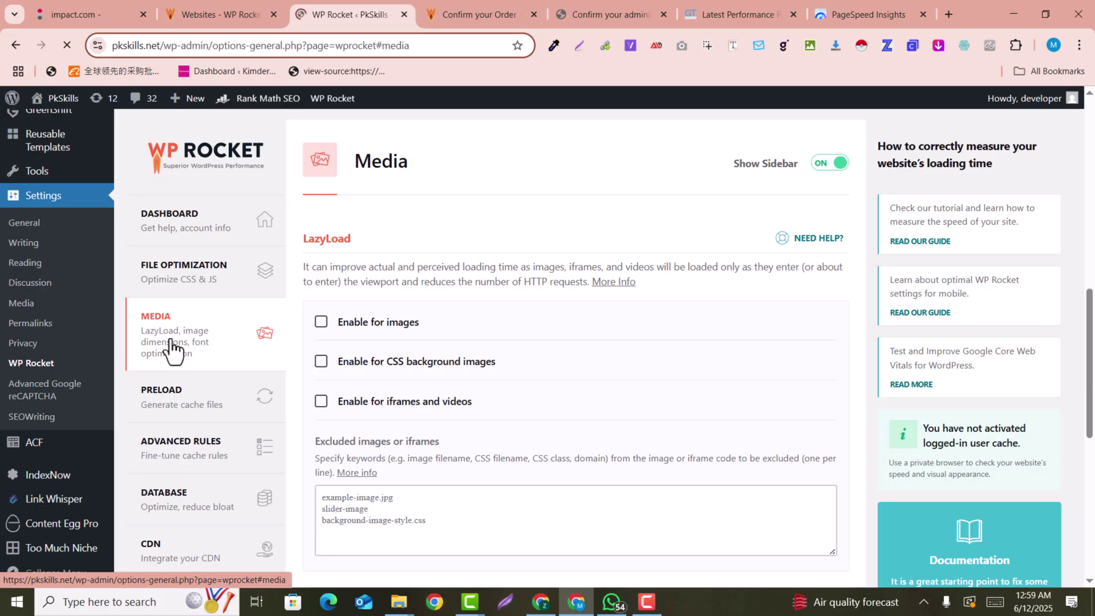
left_click(321, 323)
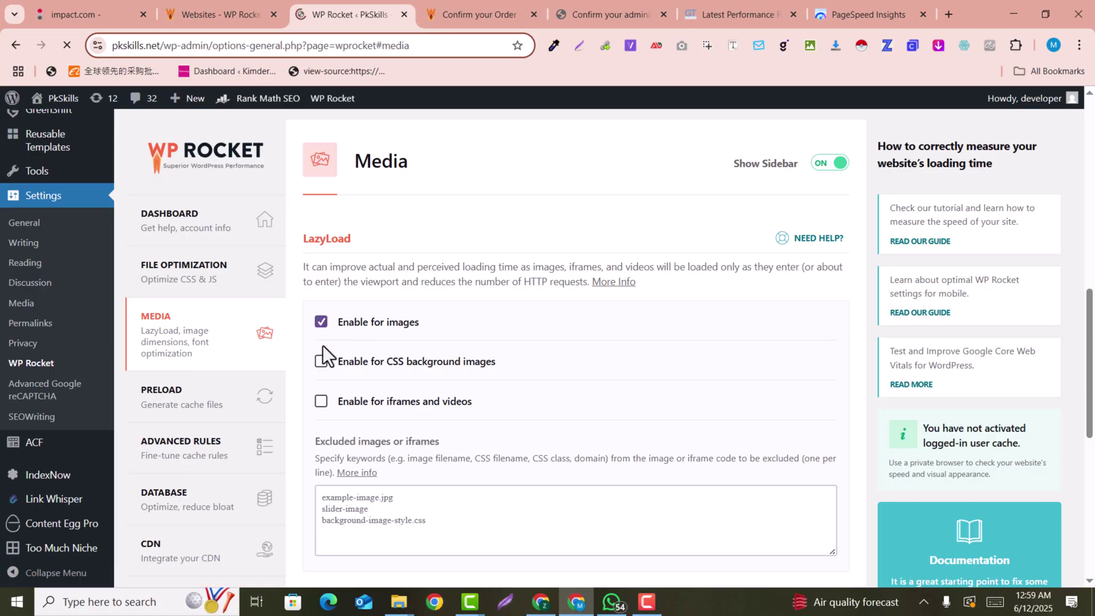
scroll(323, 345, "down", 1)
left_click(320, 296)
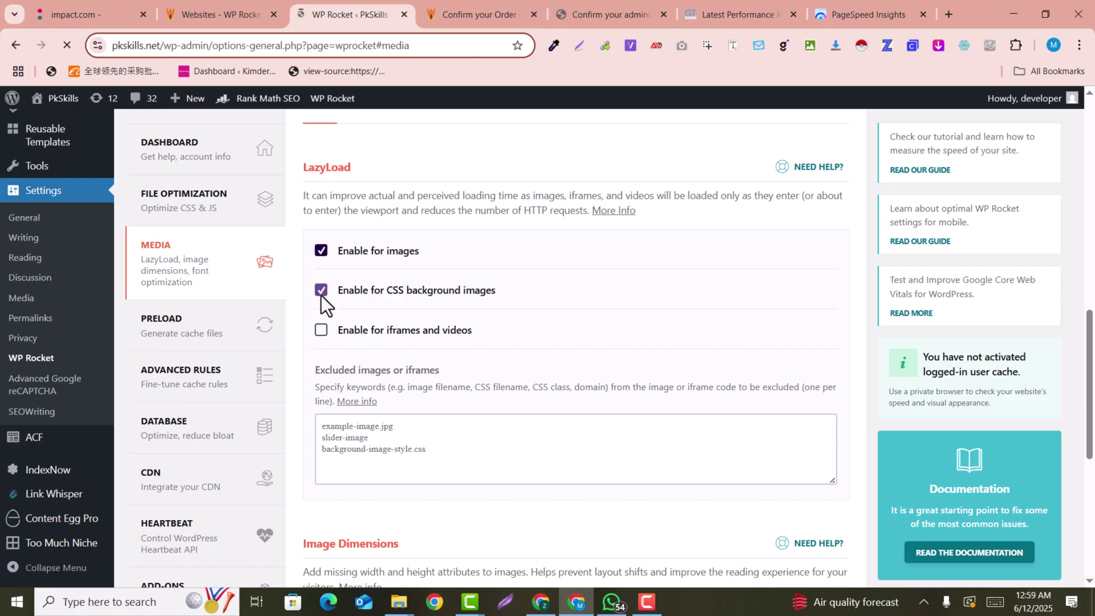
left_click(321, 331)
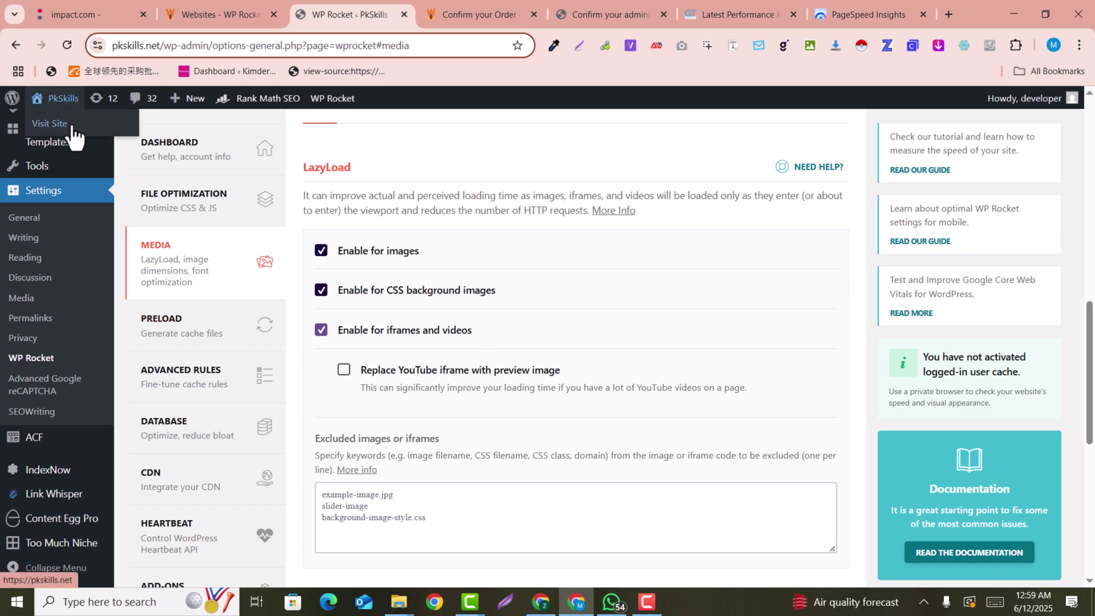
Open the PkSkills homepage in a separate tab and return to WP Rocket's Media settings.
right_click(70, 125)
left_click(108, 142)
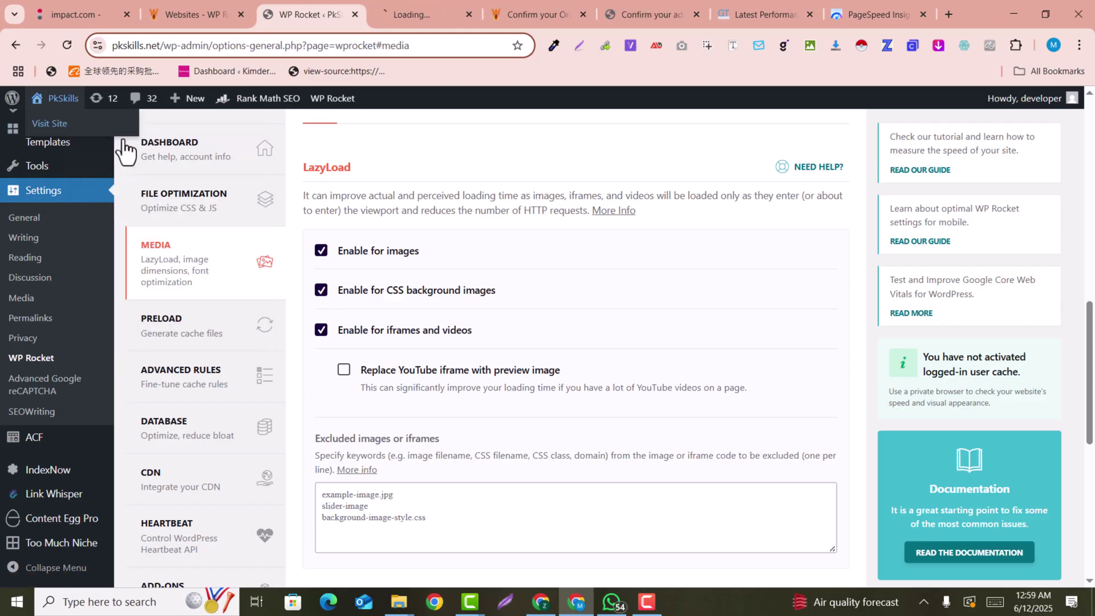
left_click(392, 6)
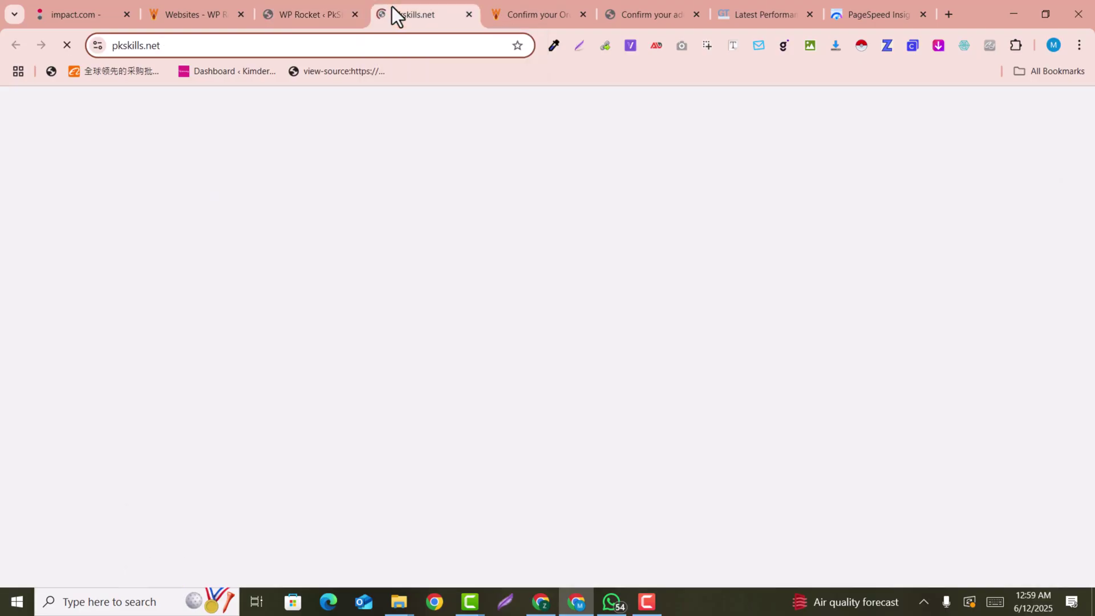
left_click(298, 2)
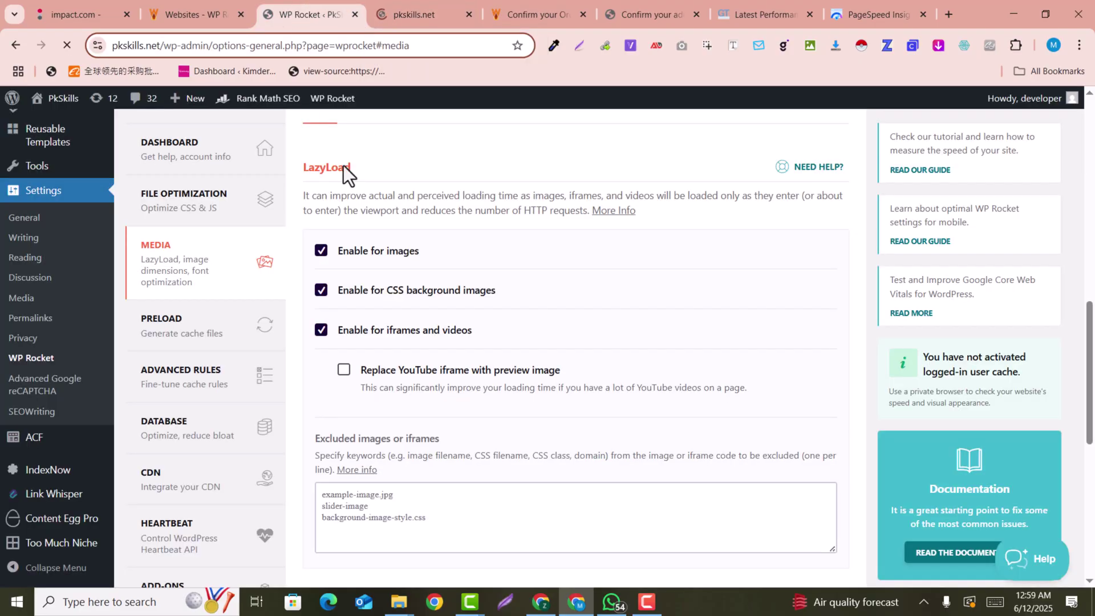
Enable Replace YouTube iframe with preview image and examine the embedded YouTube video on the PkSkills homepage.
left_click(344, 369)
left_click(392, 6)
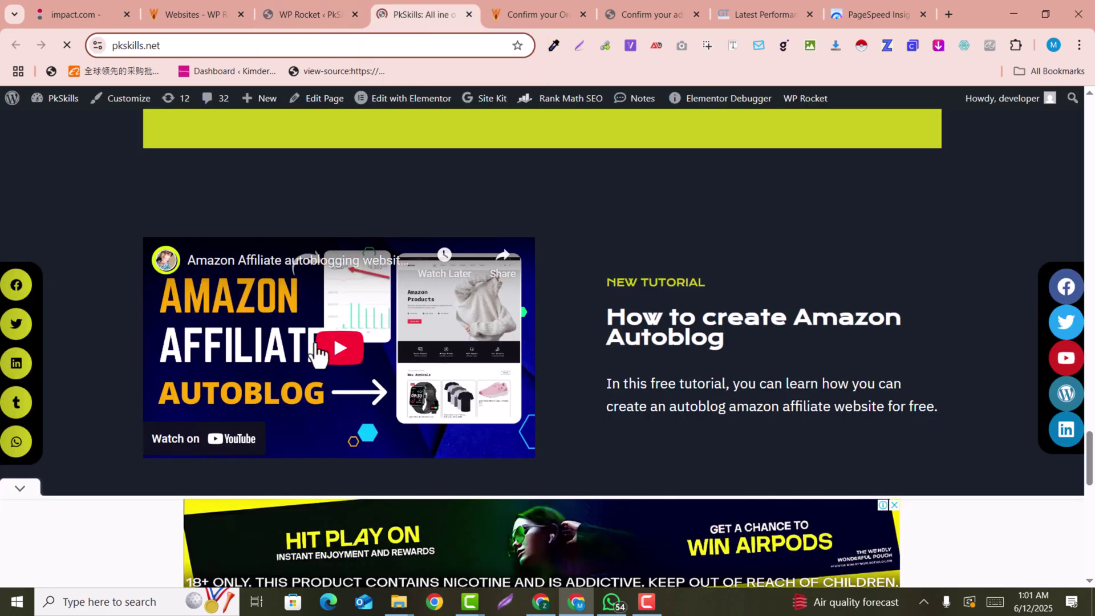
left_click(321, 18)
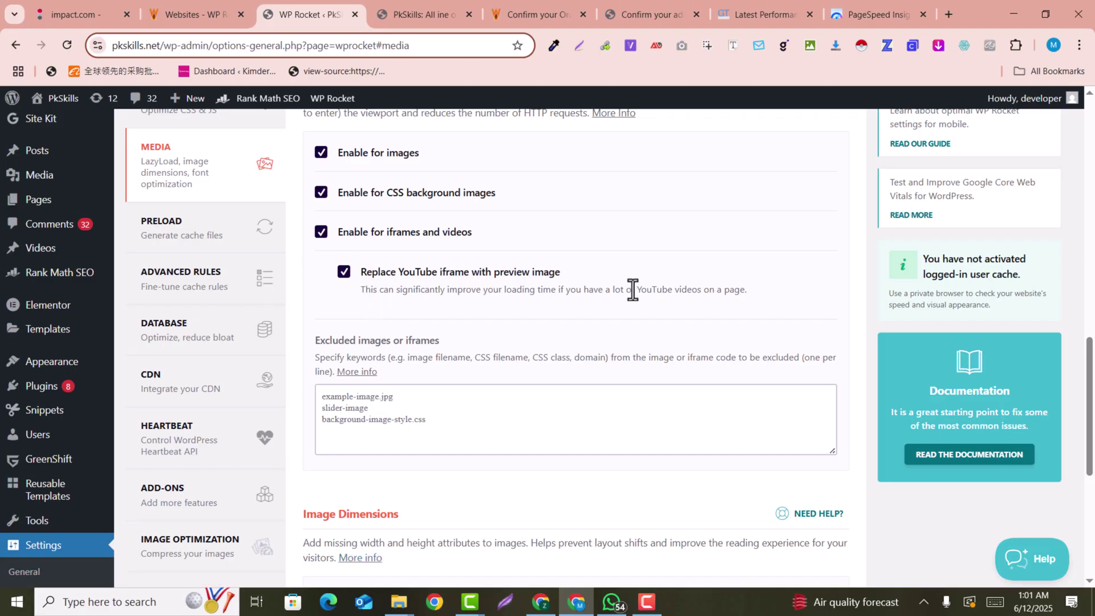
Enable Add missing image dimensions, plus the Preload fonts and Self-host Google Fonts options in the Media settings.
scroll(633, 289, "down", 4)
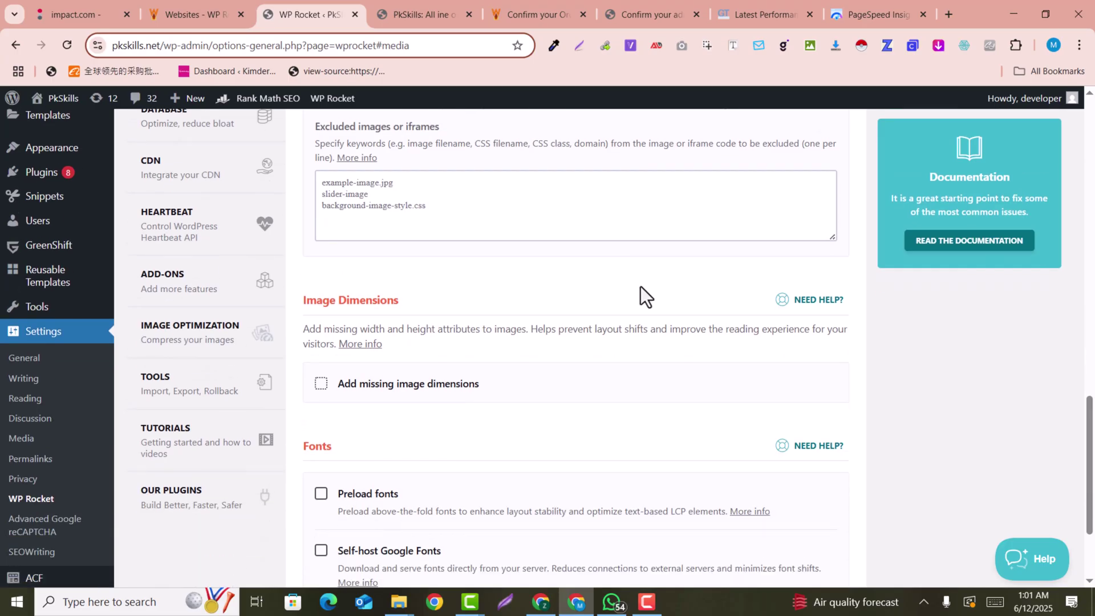
scroll(472, 354, "down", 3)
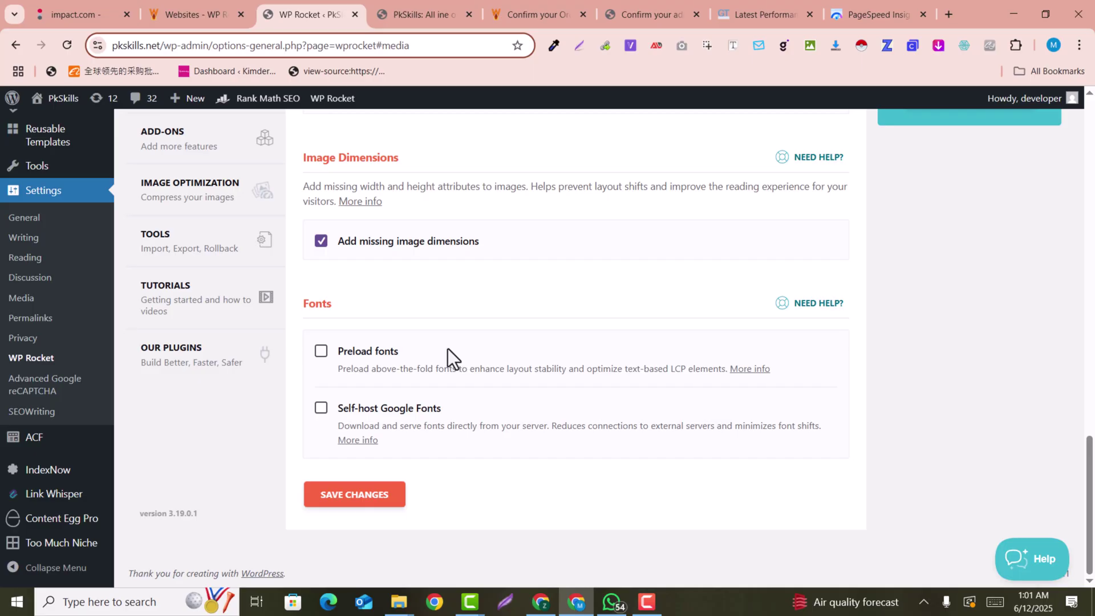
left_click(326, 353)
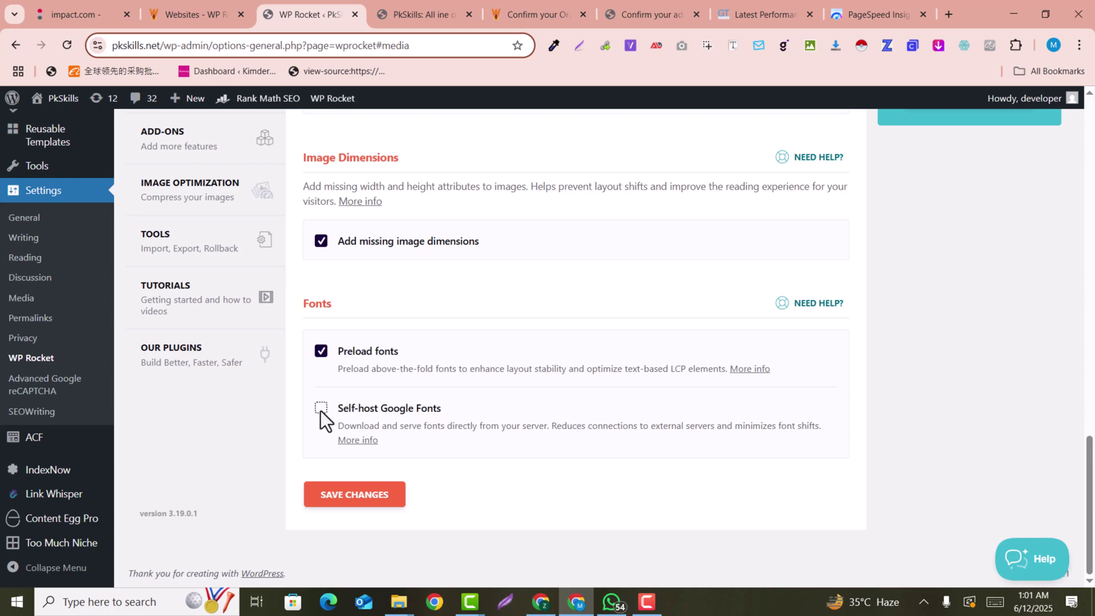
scroll(322, 410, "up", 3)
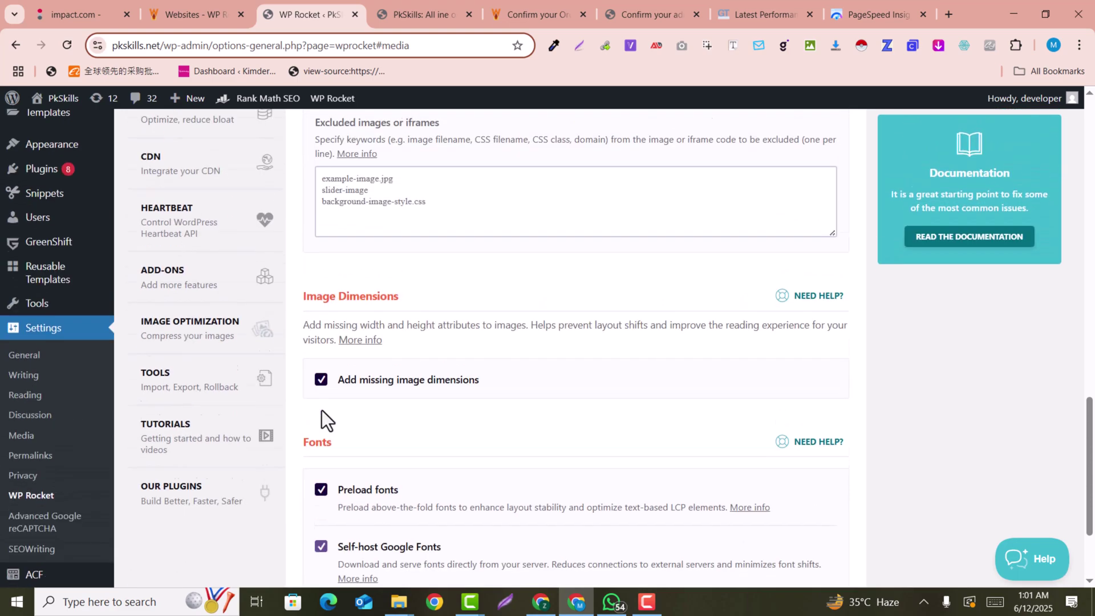
scroll(322, 409, "down", 3)
scroll(321, 410, "up", 9)
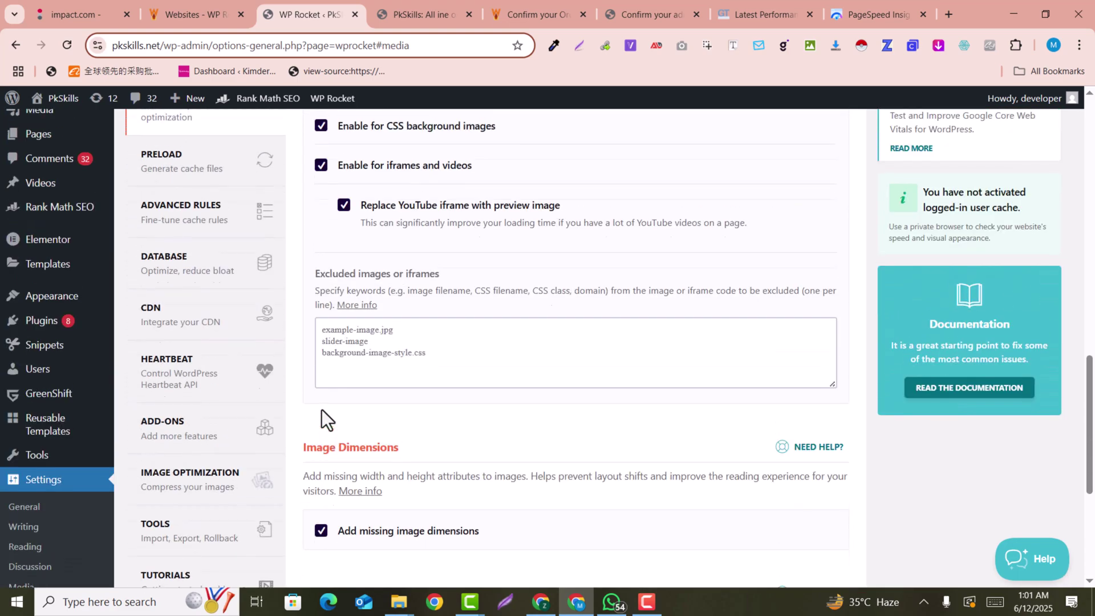
Review the cache and link preloading options in the Preload settings and open the Advanced Rules section.
left_click(192, 311)
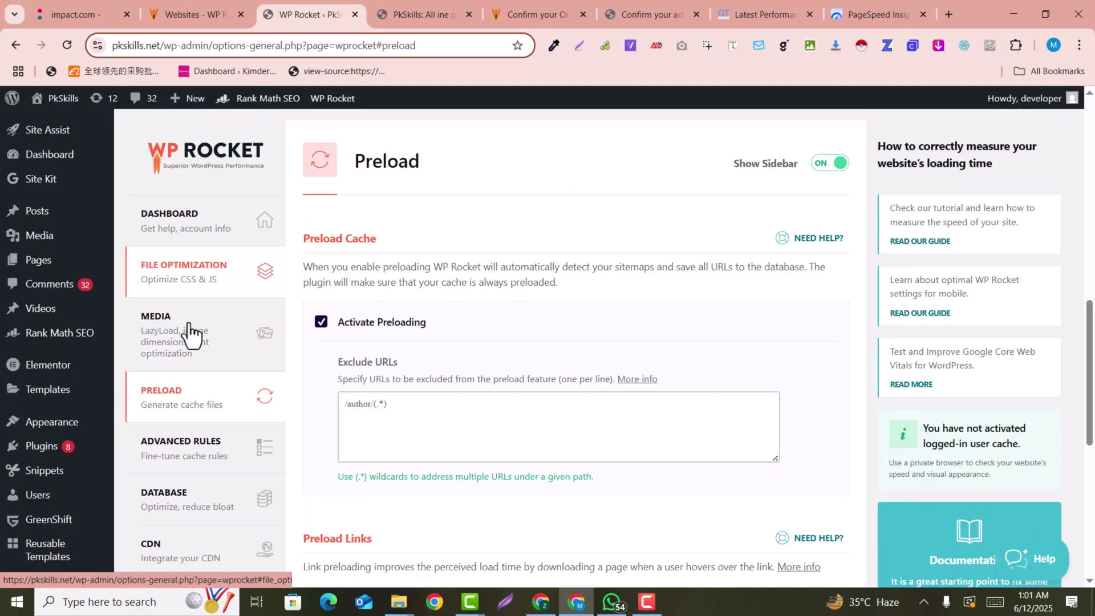
scroll(587, 355, "down", 6)
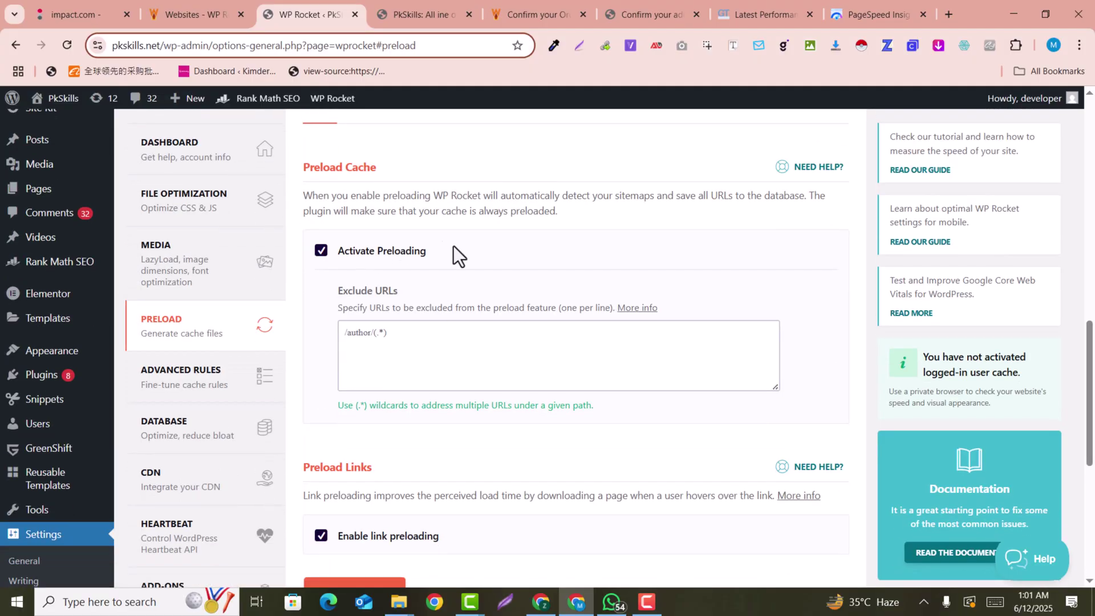
scroll(575, 328, "up", 4)
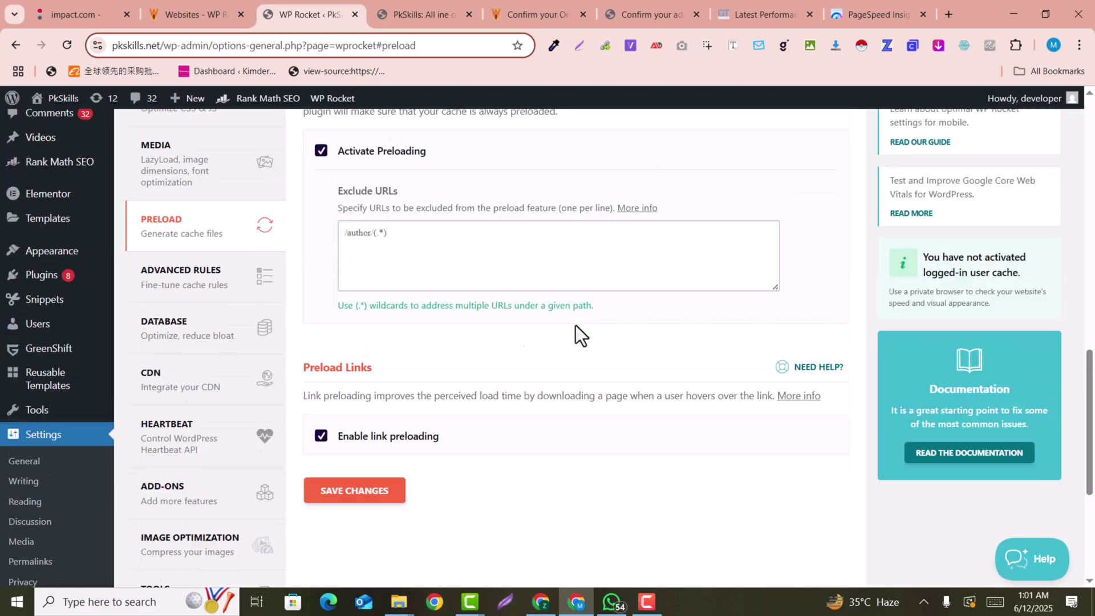
left_click(176, 317)
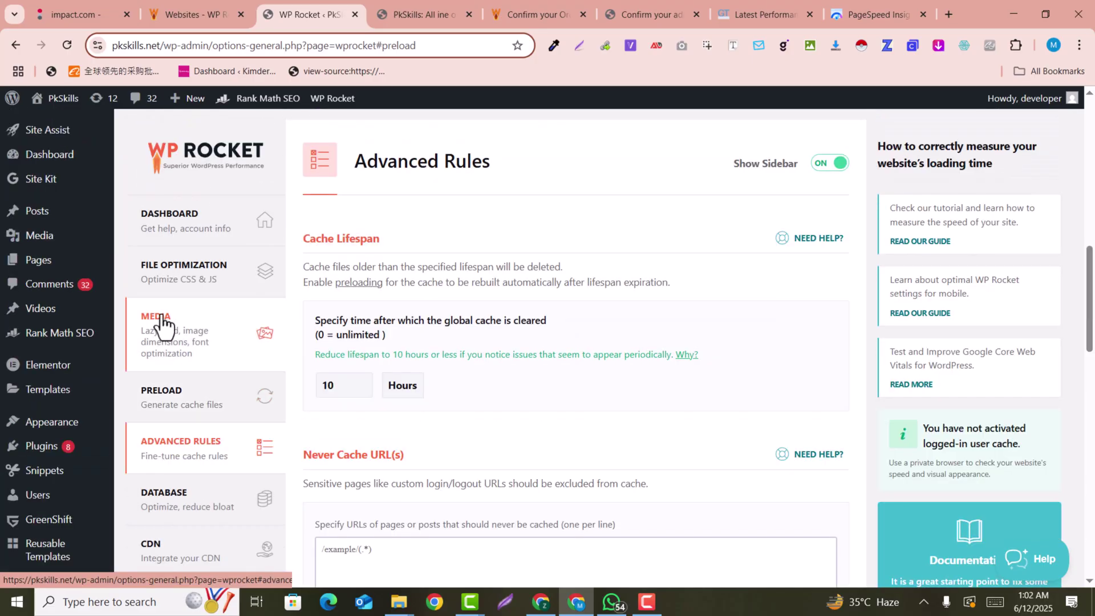
Review the Cache Lifespan and Never Cache URL(s) settings in the Advanced Rules section.
scroll(302, 368, "down", 2)
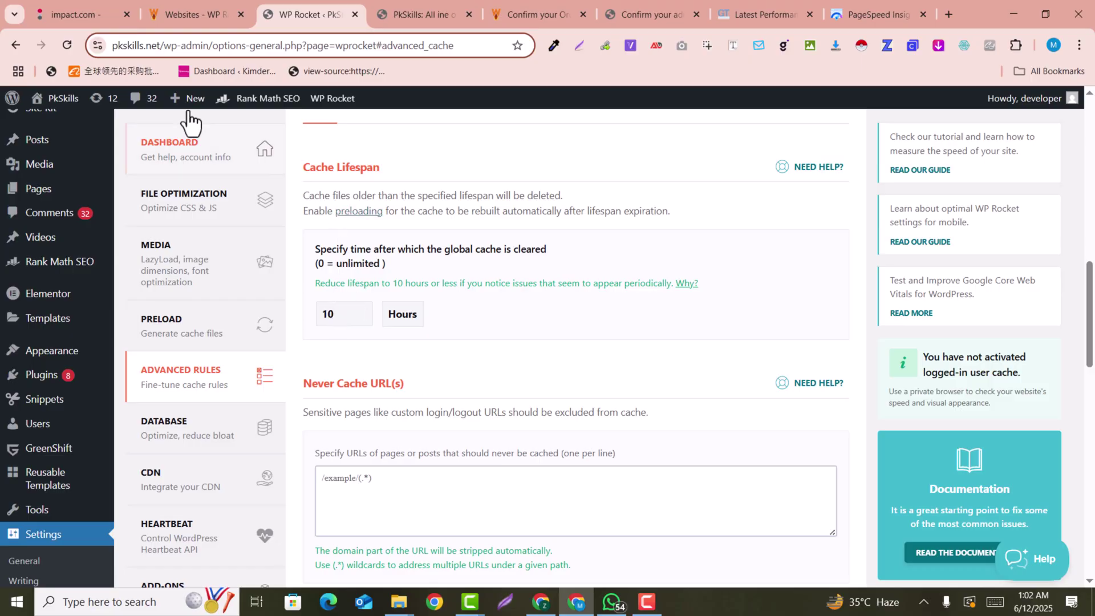
mouse_move(190, 117)
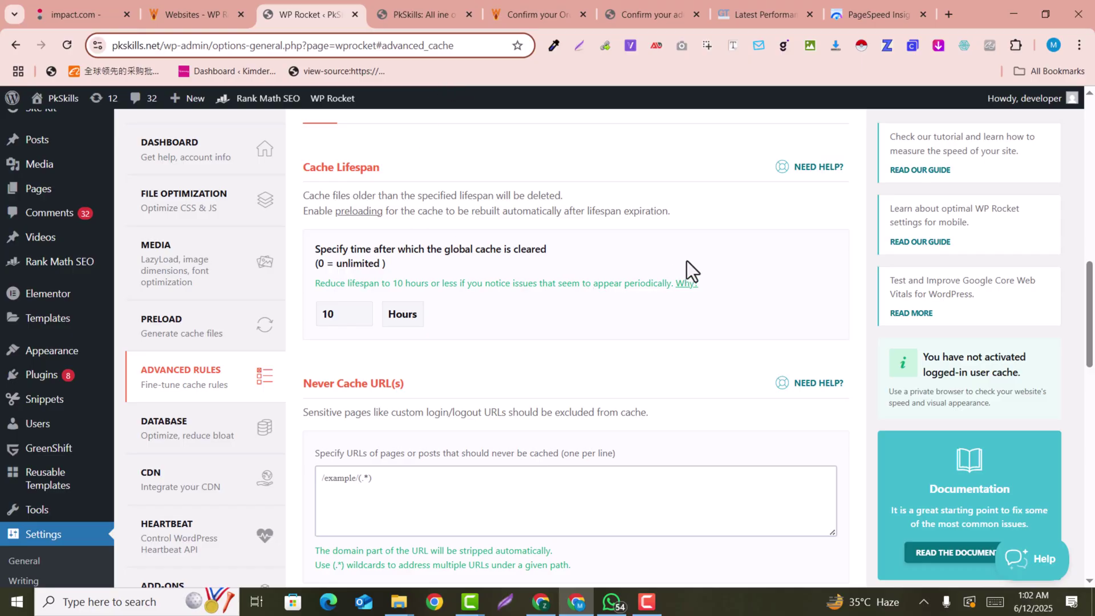
left_click(333, 314)
scroll(589, 285, "down", 3)
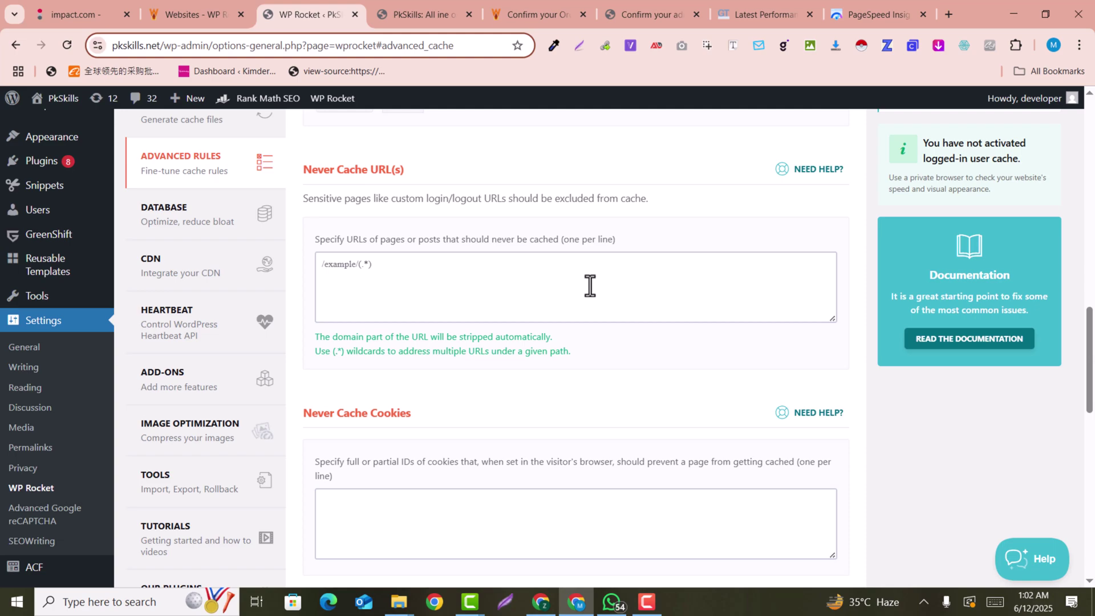
left_click(440, 279)
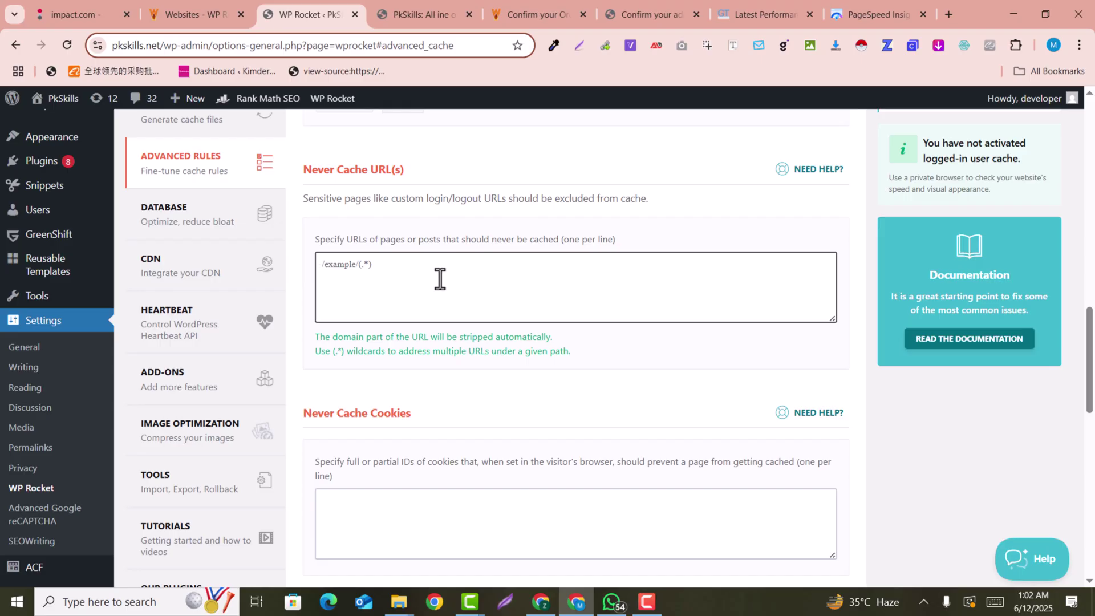
Examine the remaining Advanced Rules for never-cached cookies and user agents, always-purged URLs and cached query strings.
scroll(440, 279, "down", 5)
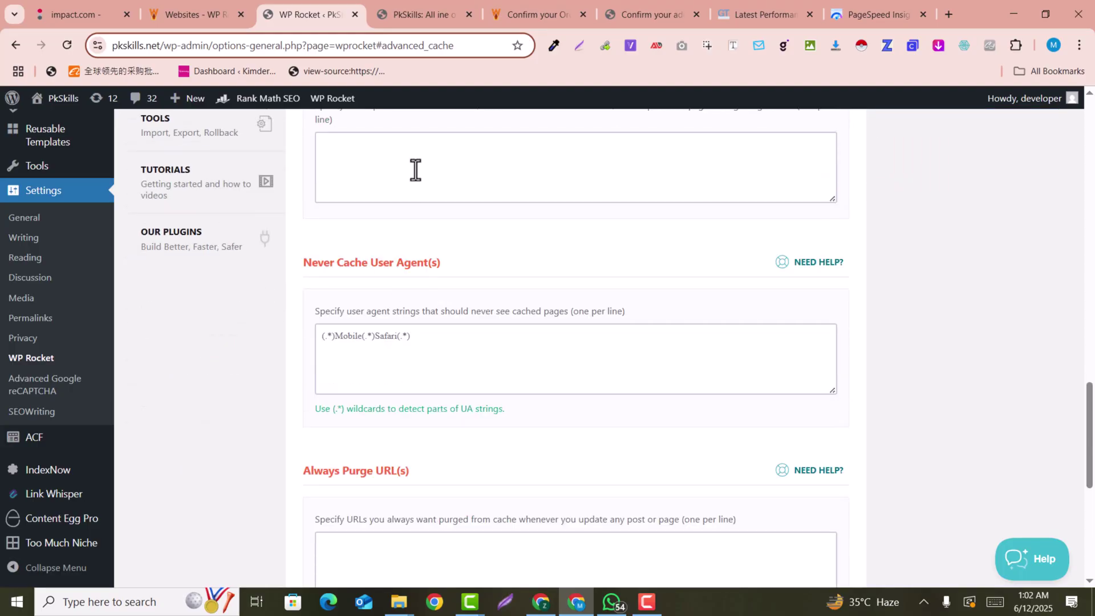
scroll(385, 265, "up", 1)
scroll(386, 278, "down", 3)
scroll(489, 262, "down", 2)
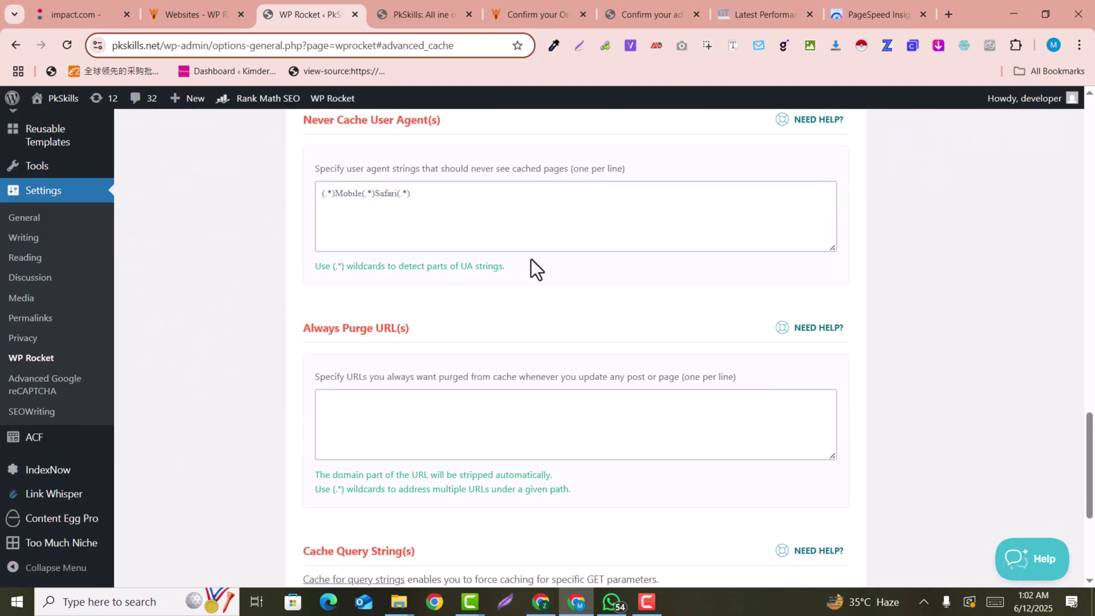
scroll(320, 216, "down", 2)
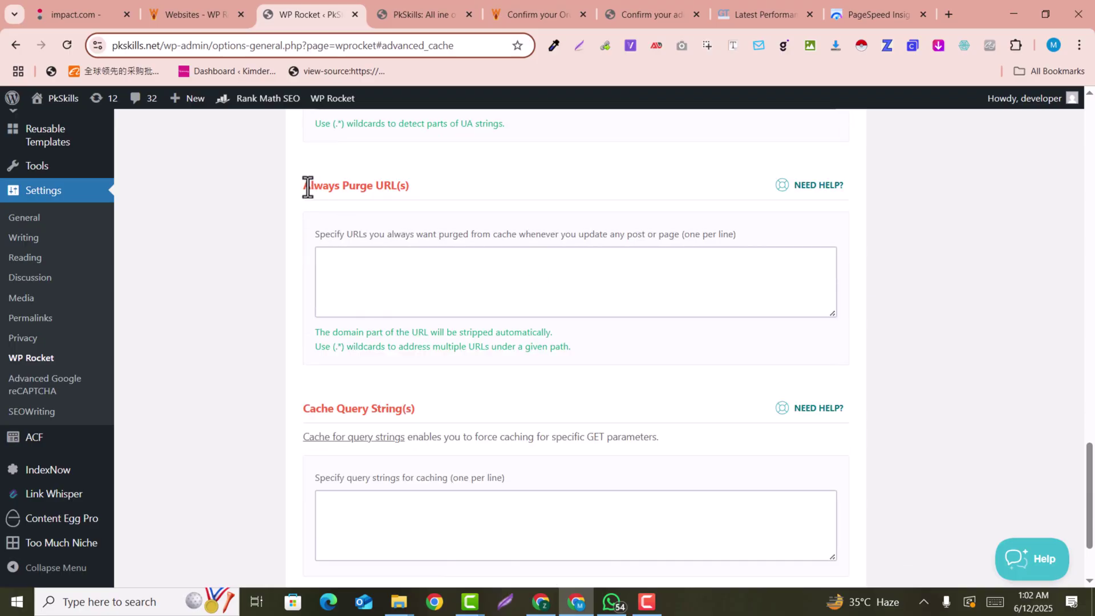
left_click(434, 259)
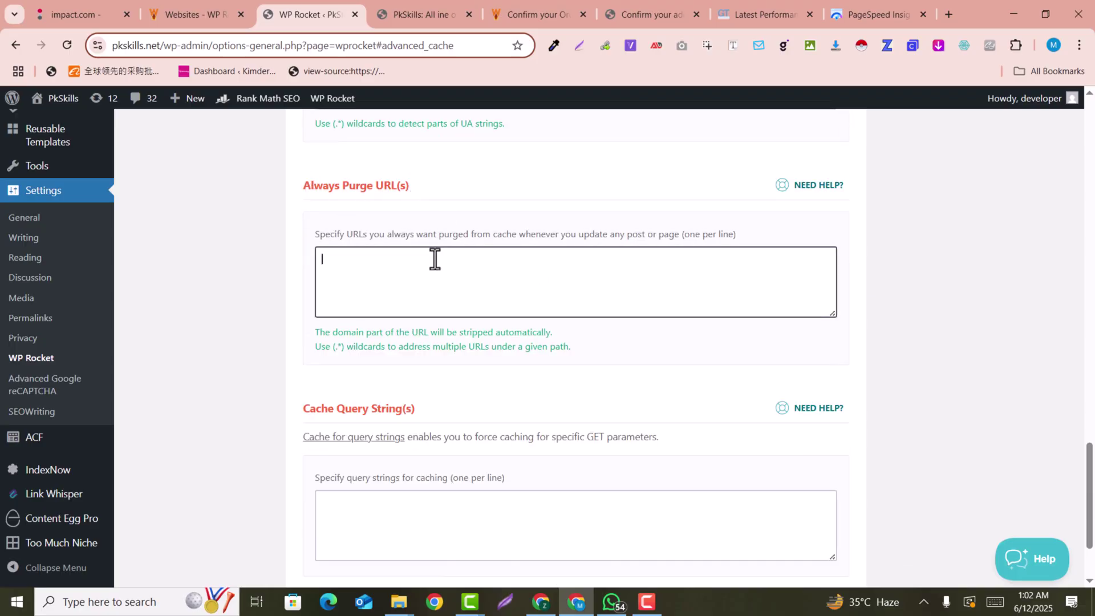
scroll(671, 338, "down", 2)
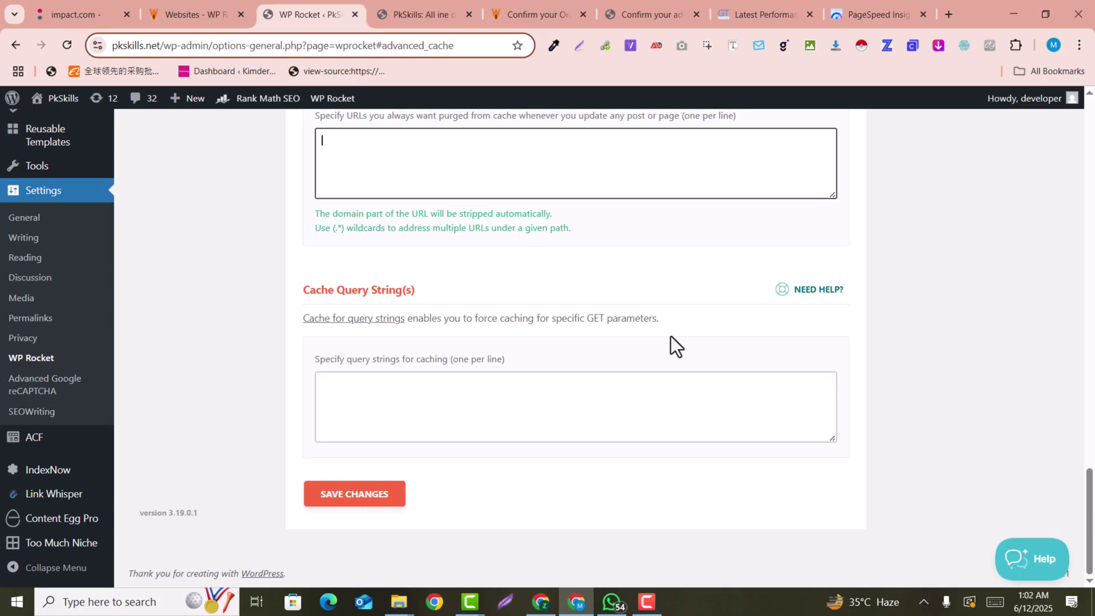
scroll(671, 336, "up", 3)
scroll(669, 337, "down", 3)
scroll(388, 181, "up", 12)
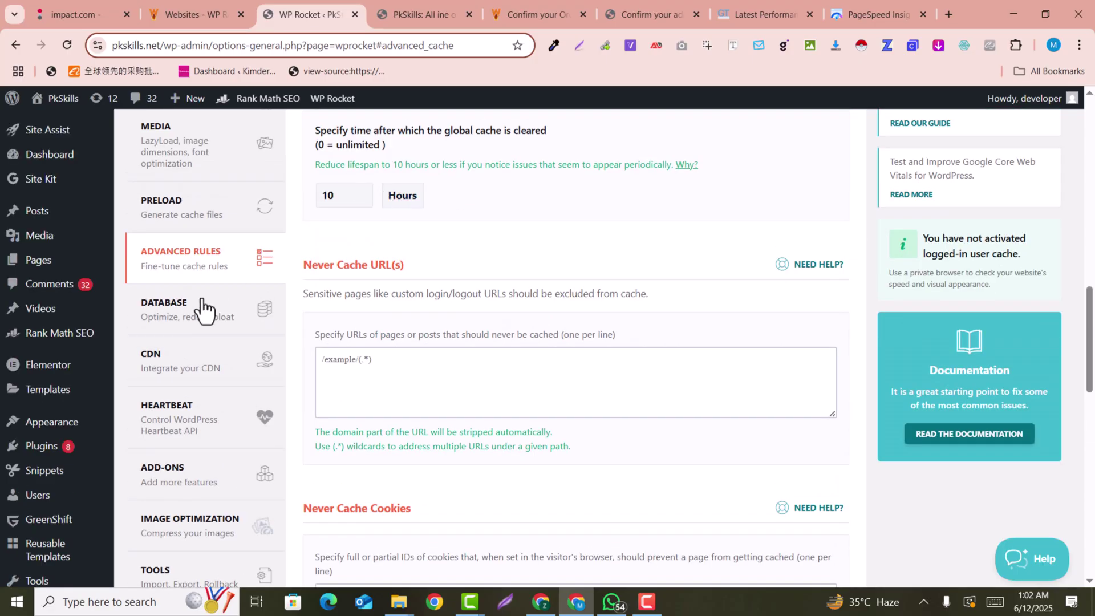
Select Revisions, Auto Drafts and Trashed Posts for post cleanup in the Database settings.
left_click(202, 305)
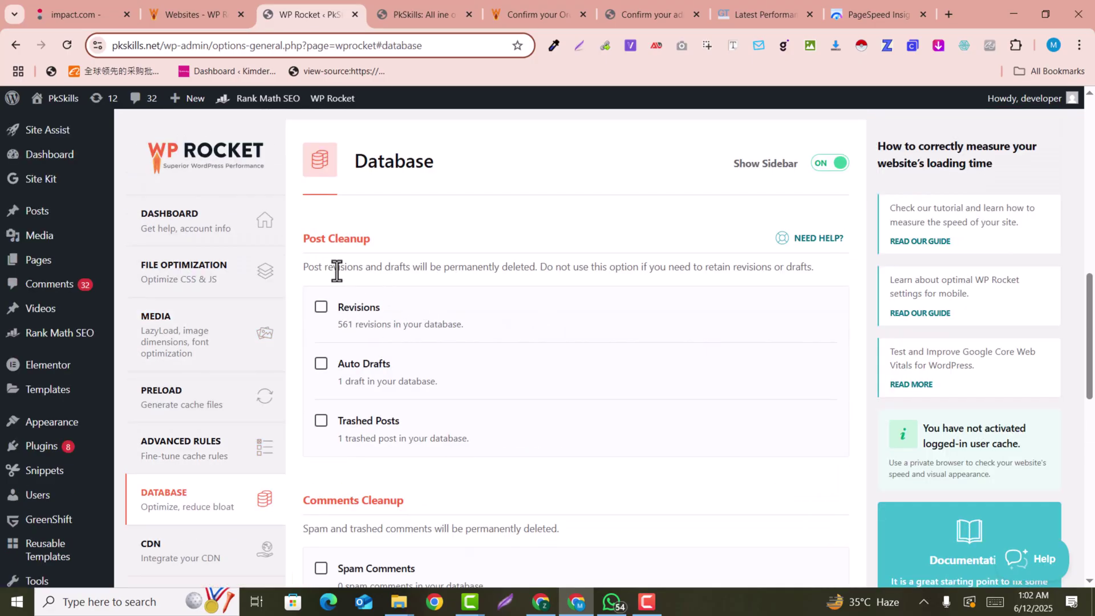
scroll(363, 385, "down", 1)
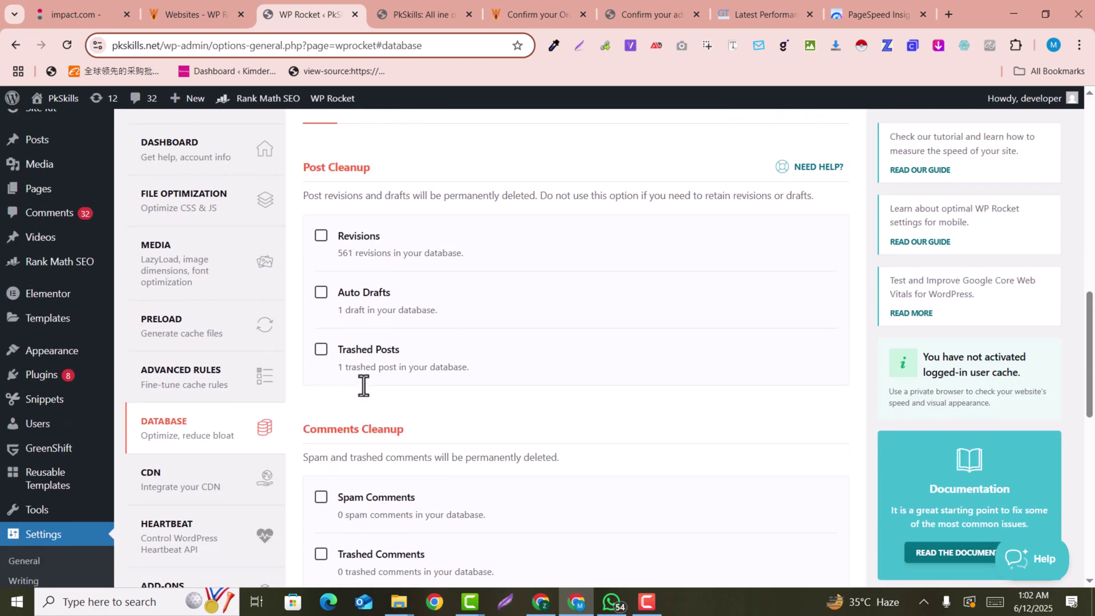
left_click(322, 234)
left_click(322, 295)
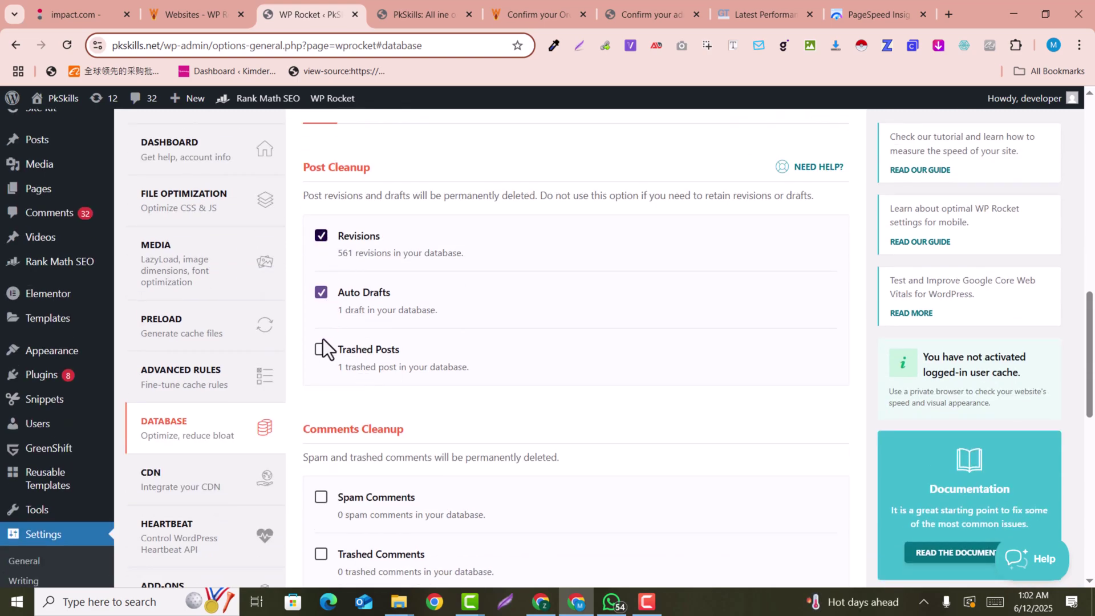
left_click(321, 350)
Enable Optimize Tables and a daily automatic cleanup, and save the Database settings with the optimization run.
scroll(575, 256, "down", 3)
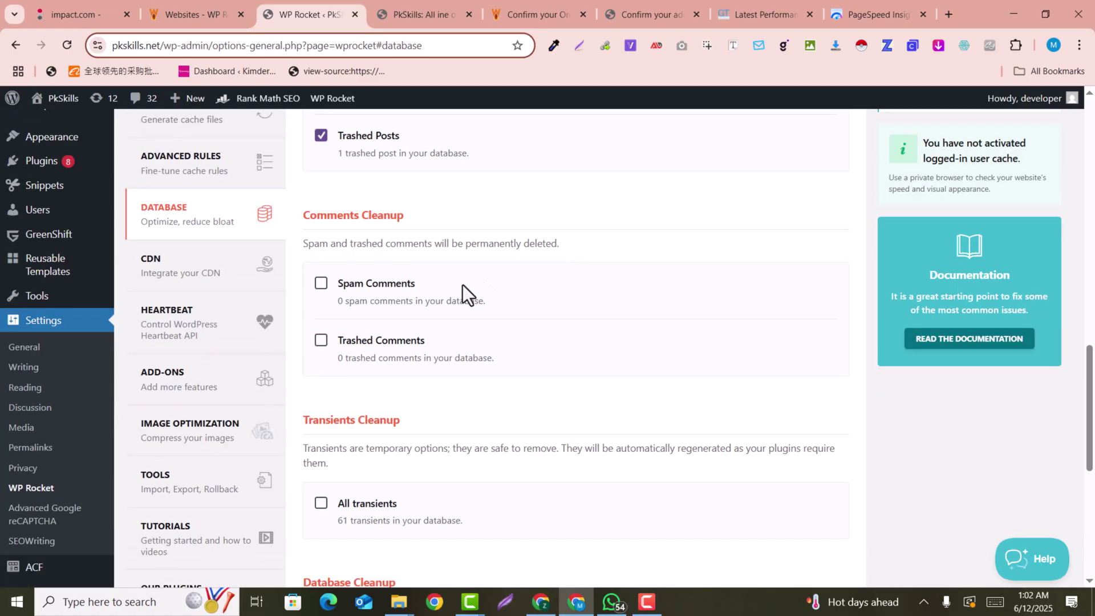
scroll(317, 296, "down", 4)
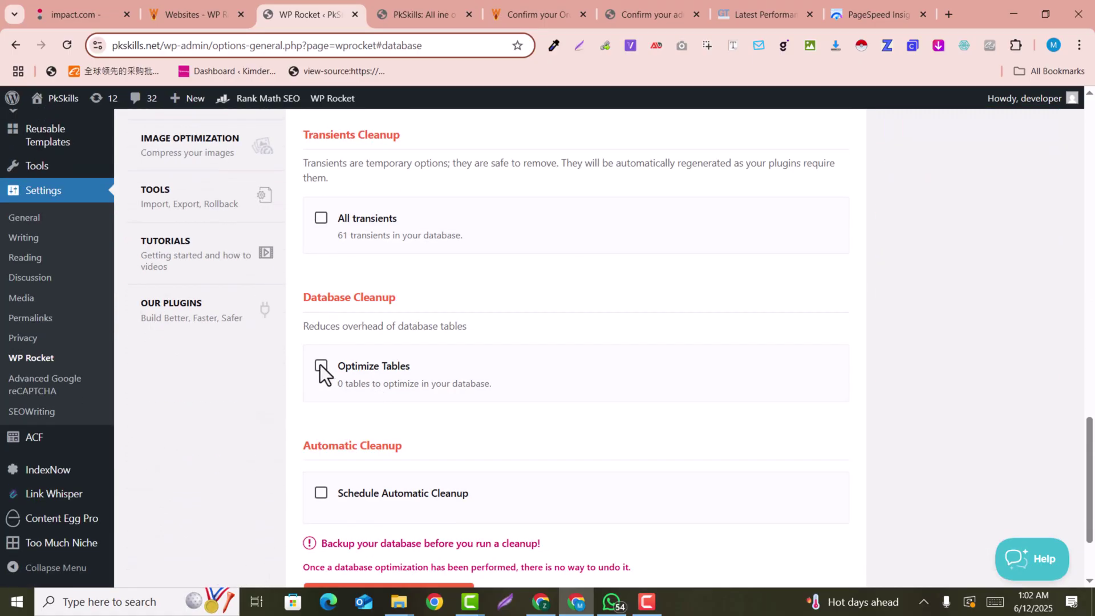
scroll(348, 406, "down", 2)
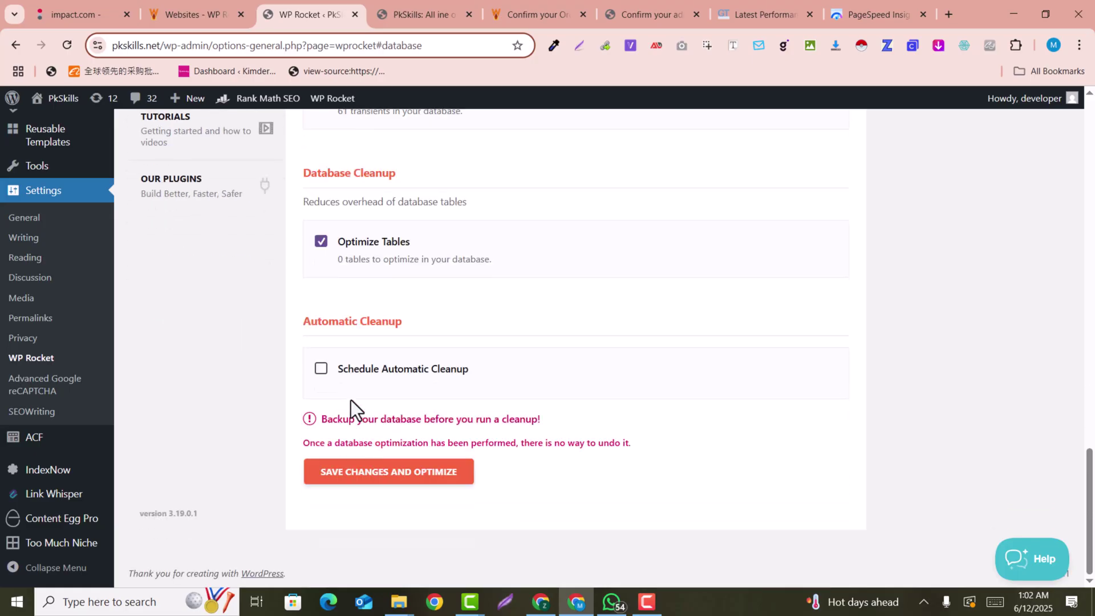
left_click(323, 375)
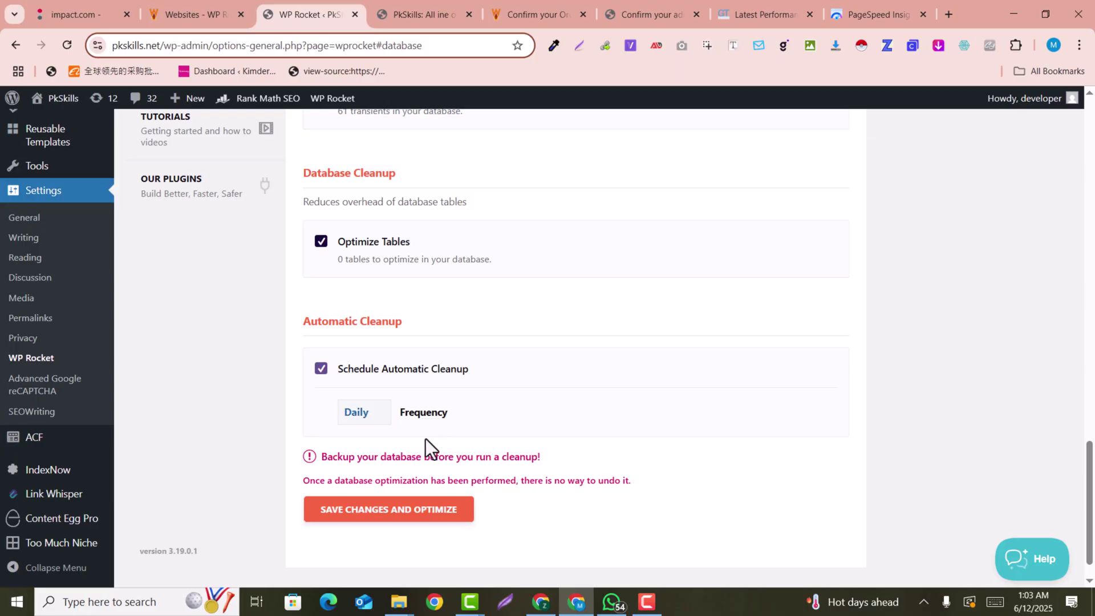
left_click(383, 510)
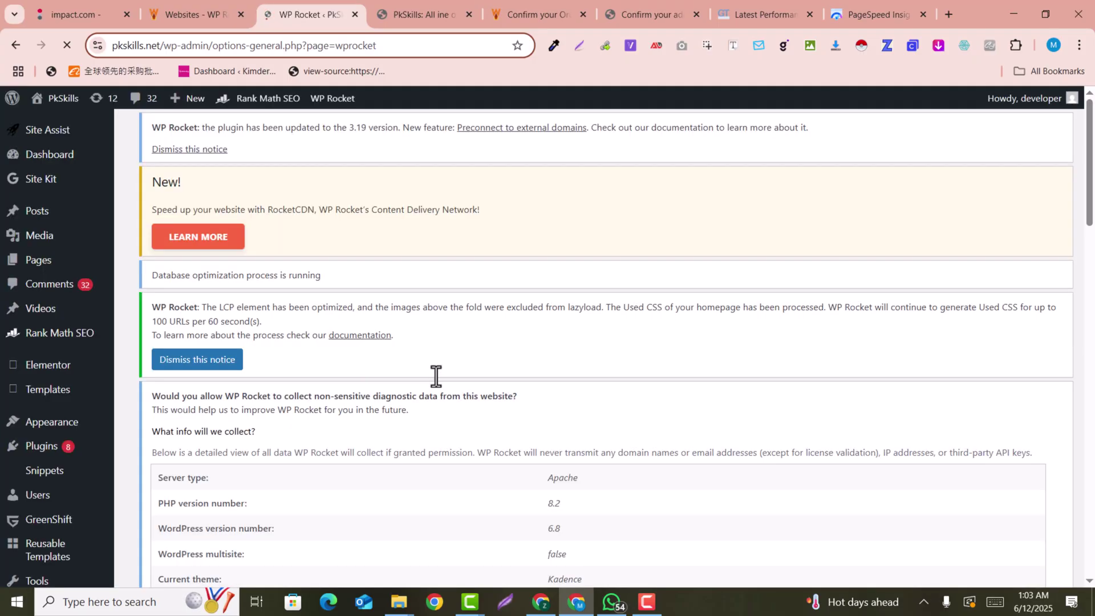
Review the CDN settings, including the Content Delivery Network option, CNAME field and file exclusions.
scroll(493, 380, "down", 9)
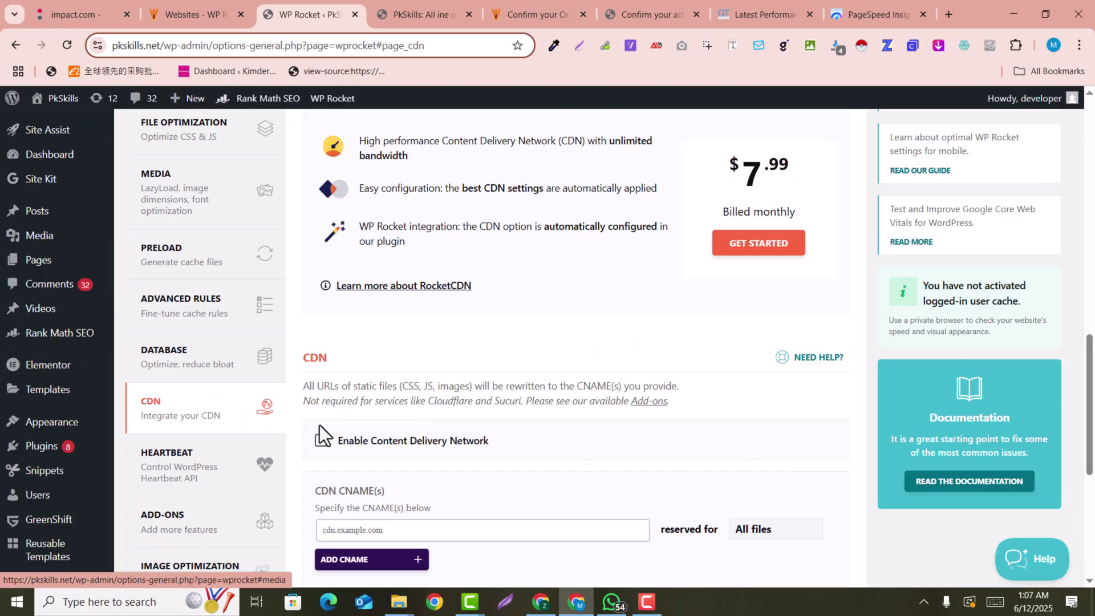
scroll(429, 331, "down", 3)
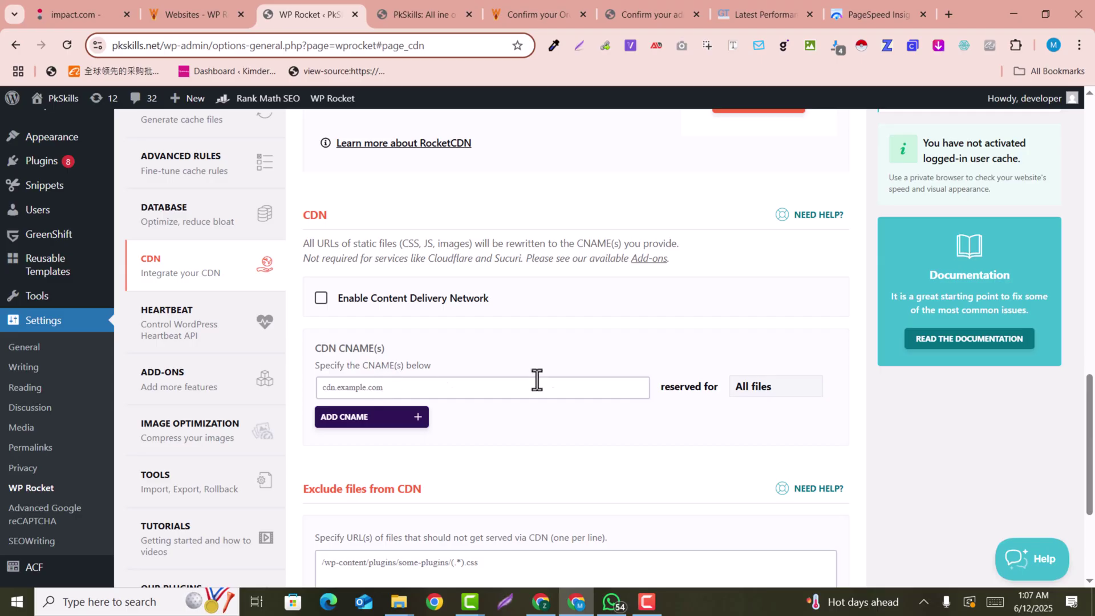
scroll(553, 377, "down", 4)
scroll(554, 376, "up", 4)
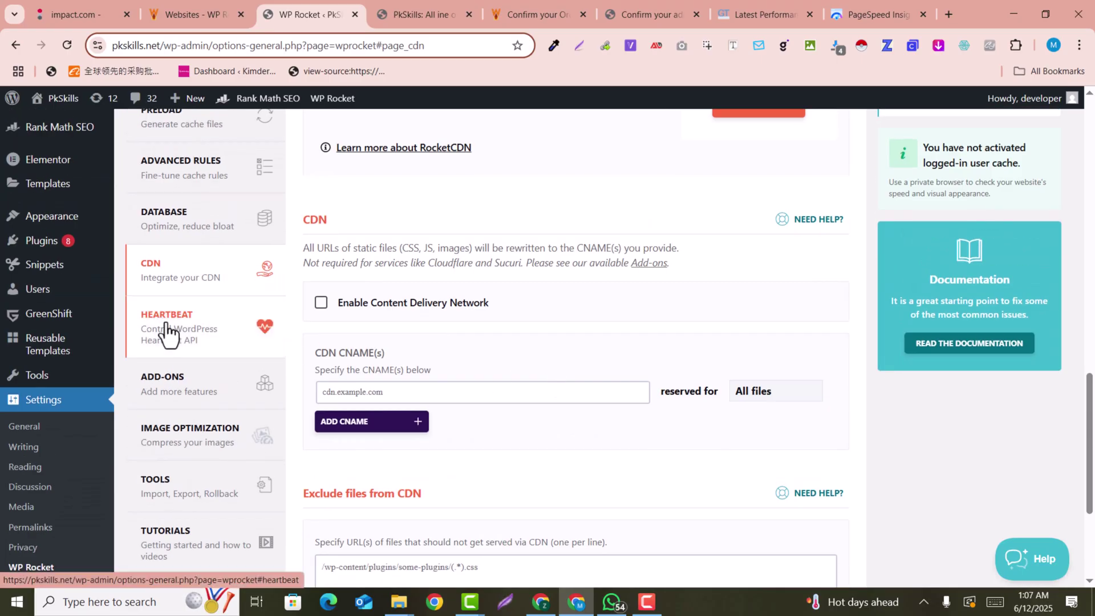
Review the Heartbeat control and its activity behavior for the backend, post editor and frontend.
left_click(167, 333)
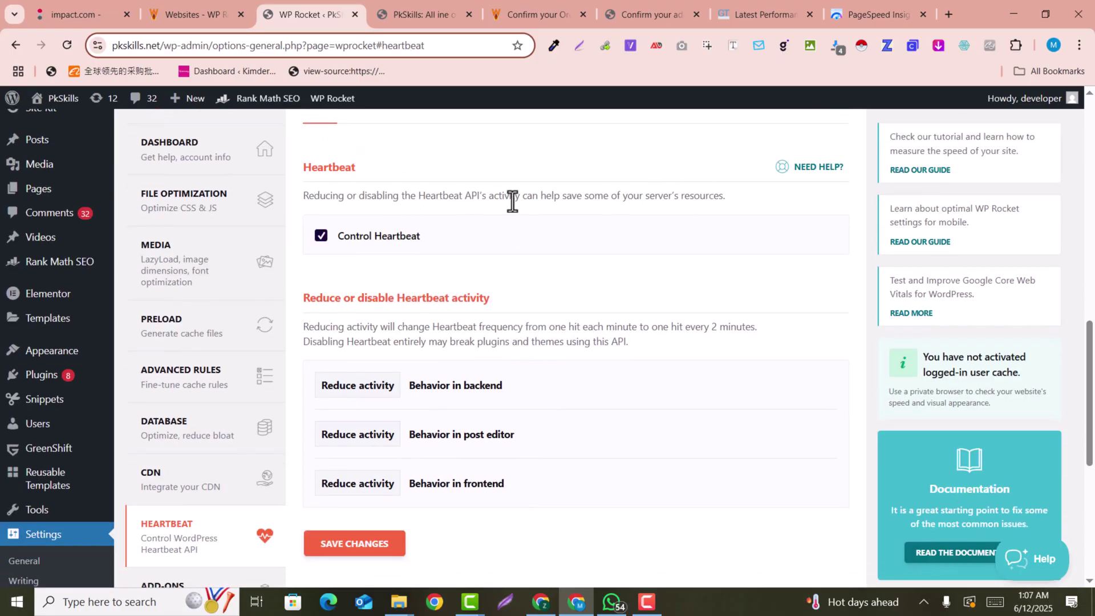
scroll(572, 330, "down", 3)
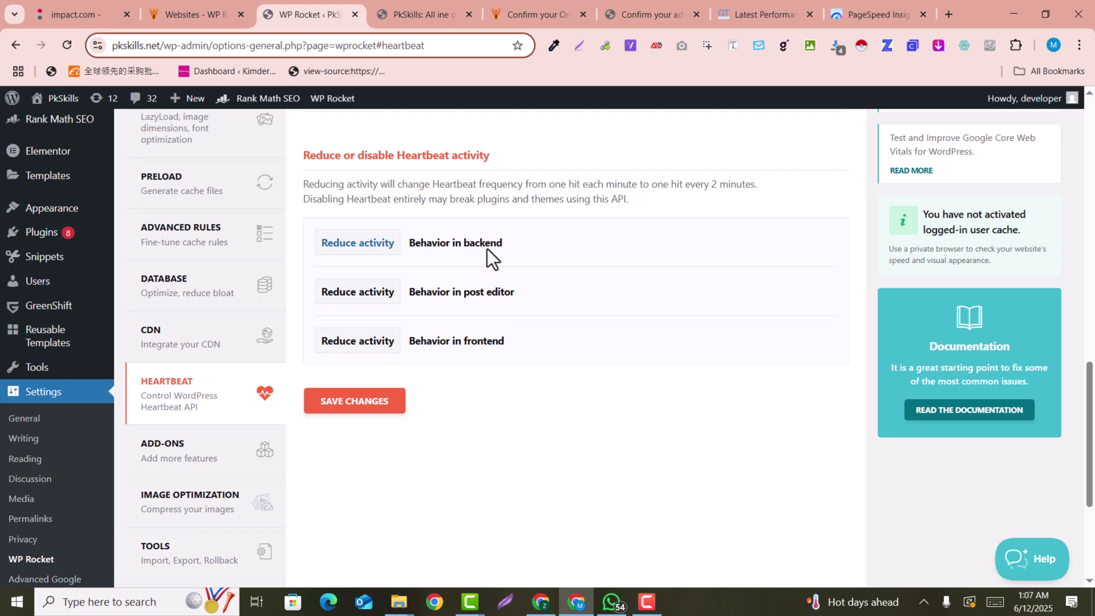
scroll(225, 306, "up", 3)
scroll(217, 308, "down", 4)
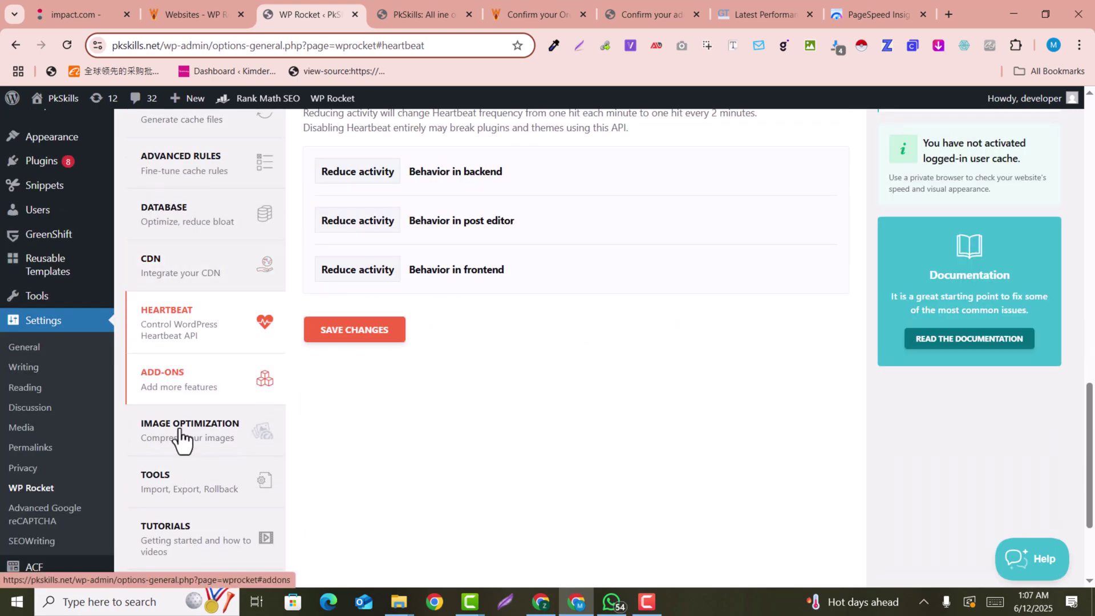
Examine the Image Optimization section describing Imagify's features and its installation offer.
left_click(190, 448)
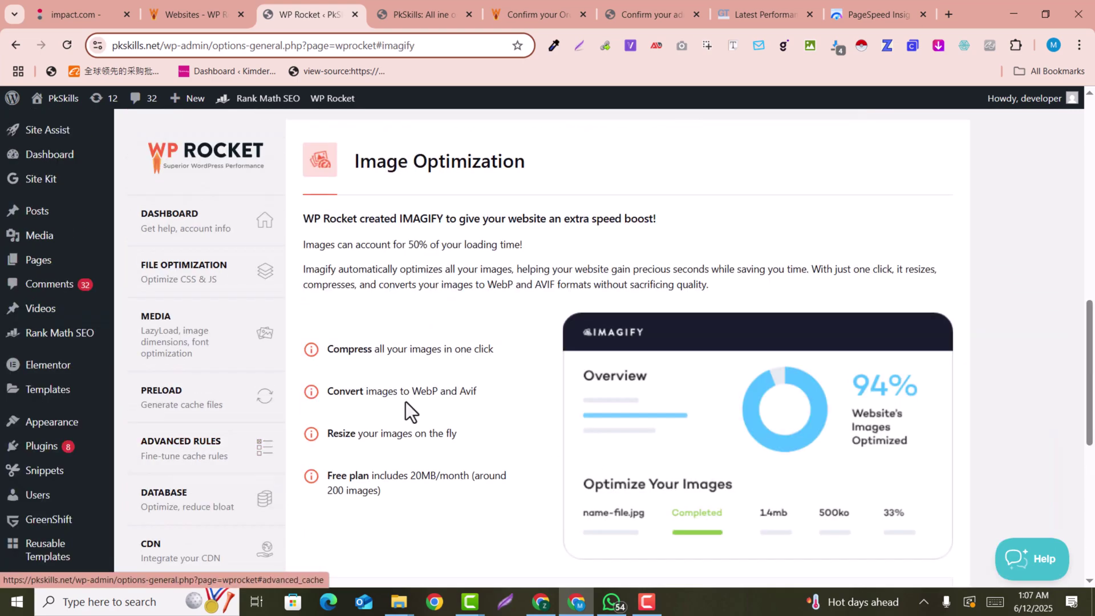
scroll(410, 335, "down", 4)
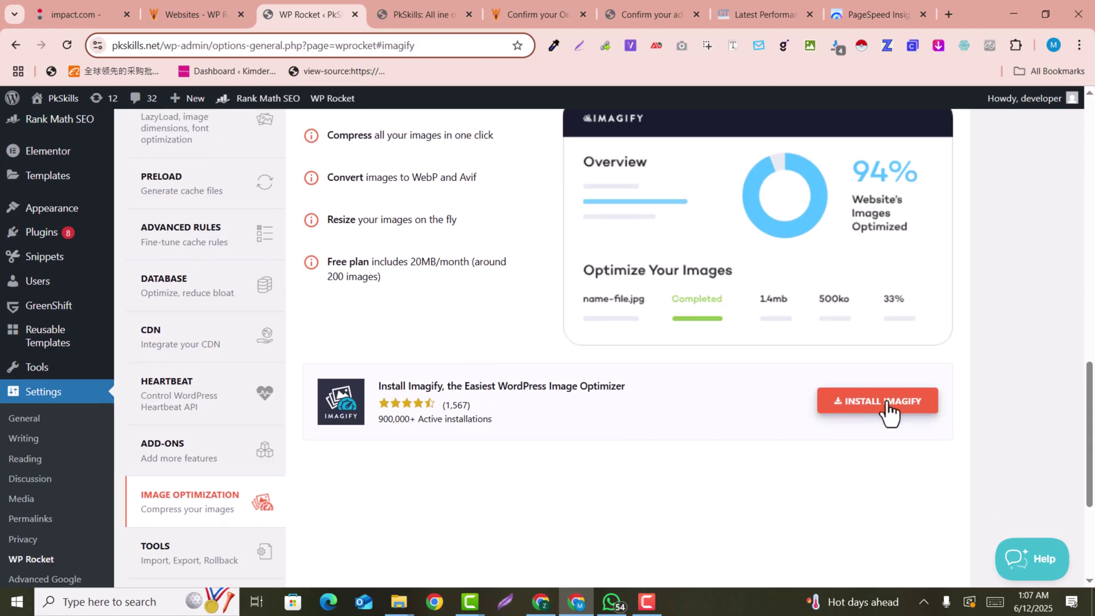
scroll(887, 411, "up", 4)
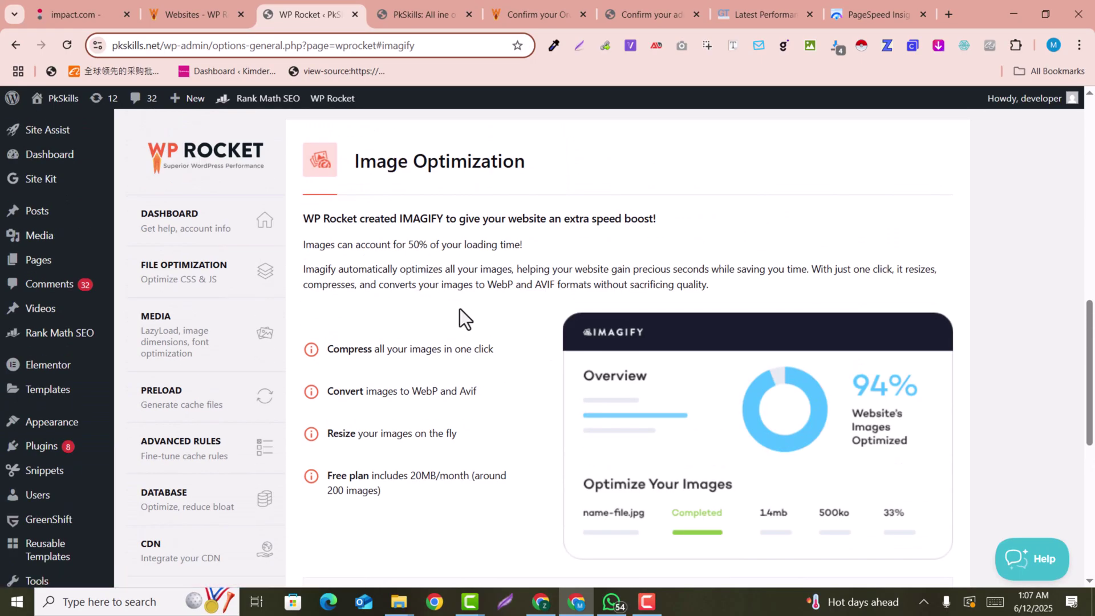
scroll(460, 306, "down", 3)
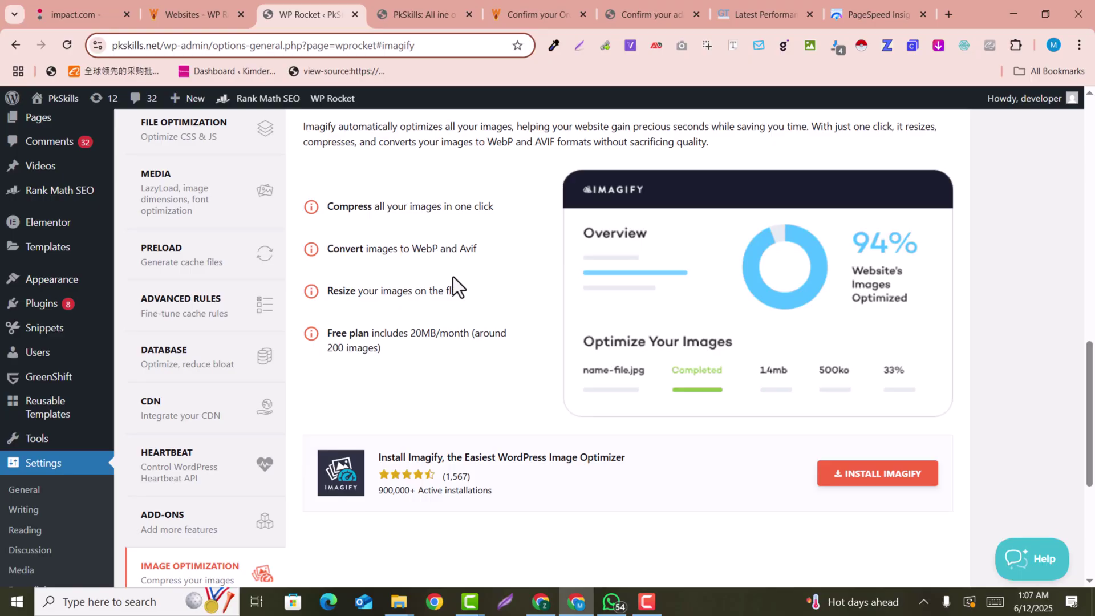
scroll(799, 413, "down", 3)
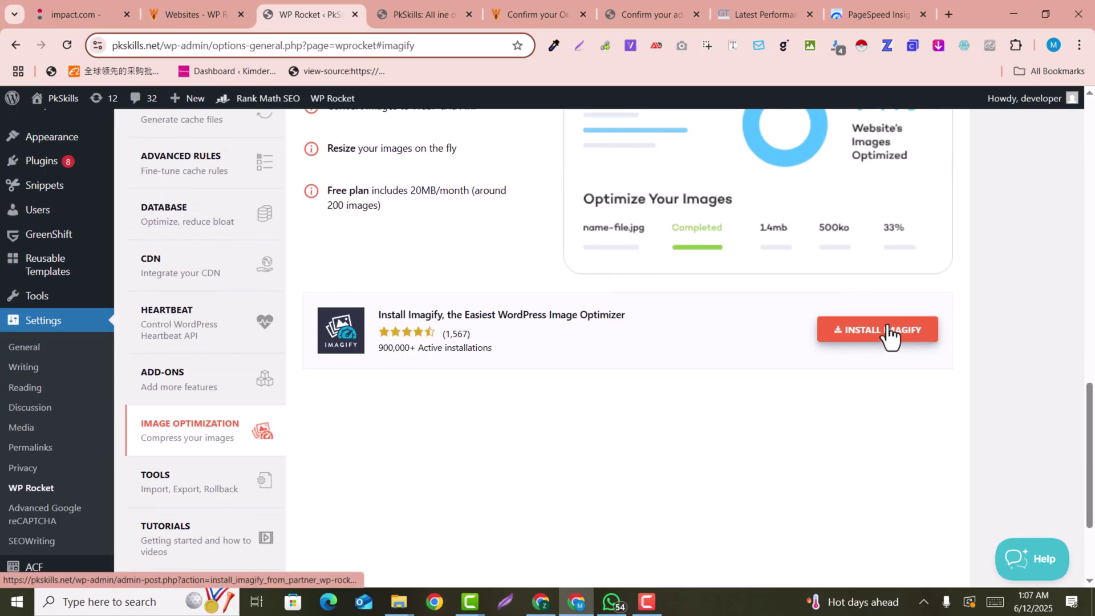
scroll(250, 411, "down", 3)
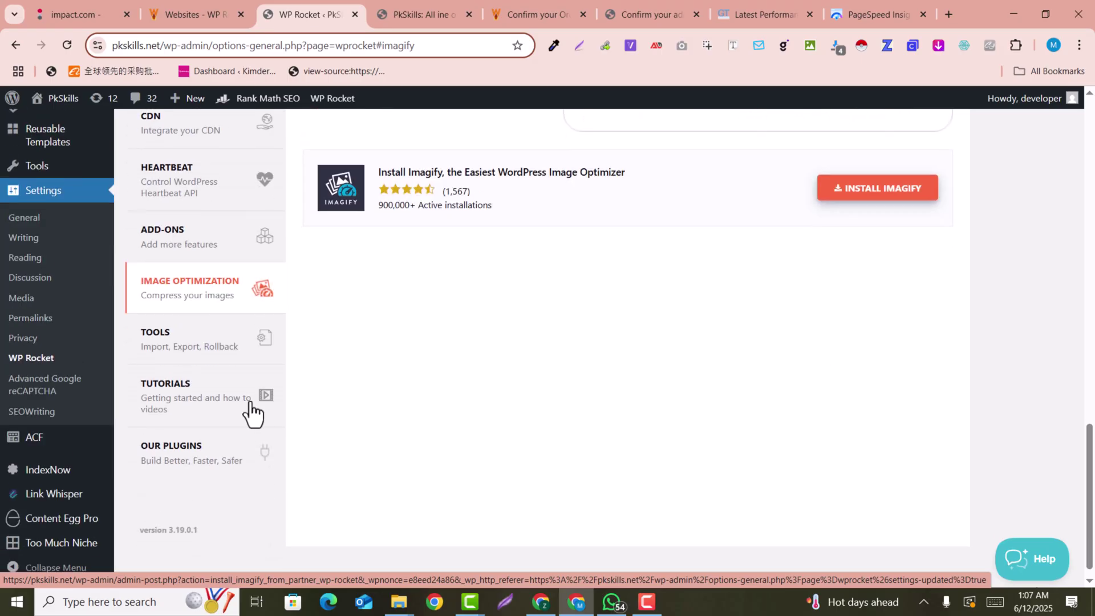
Examine the export, import, rollback and inclusion/exclusion list update options in the Tools section.
left_click(166, 339)
scroll(615, 397, "down", 2)
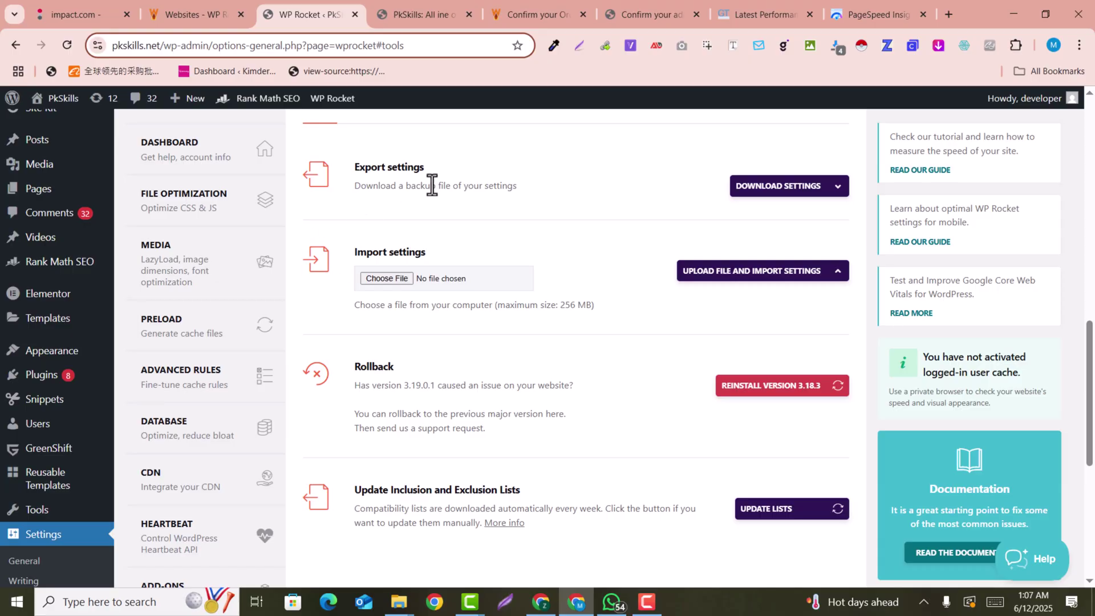
scroll(494, 301, "down", 3)
scroll(495, 302, "up", 3)
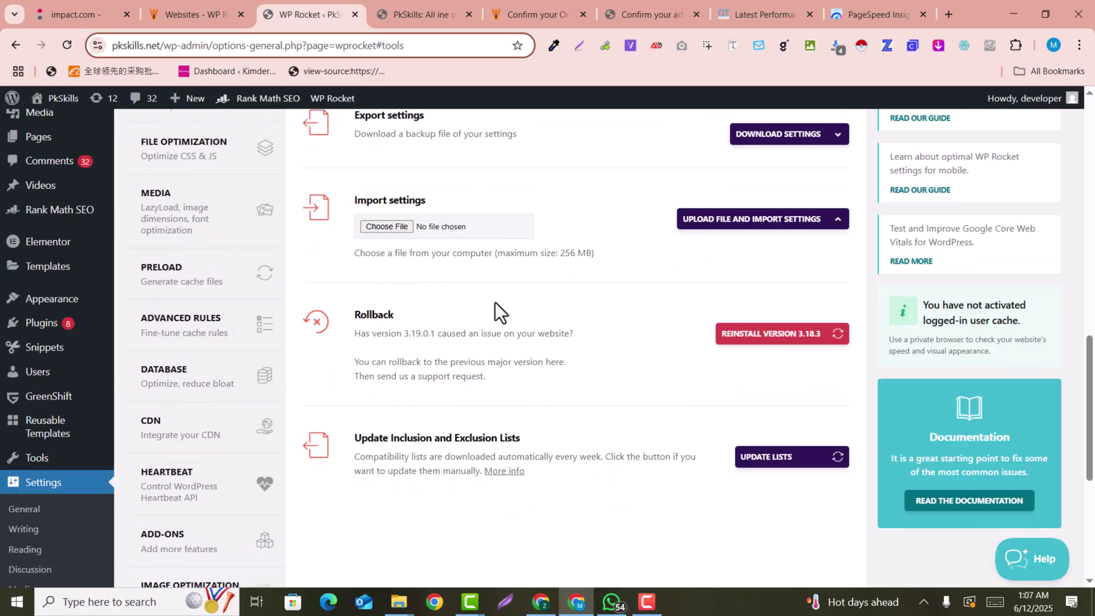
scroll(493, 302, "down", 3)
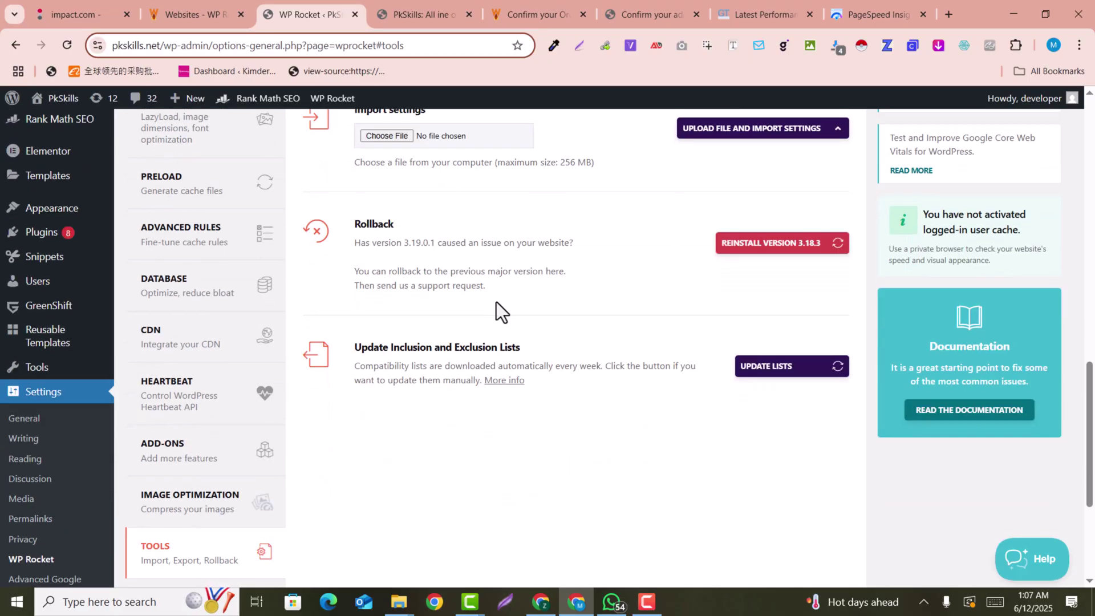
scroll(496, 302, "down", 3)
scroll(478, 302, "up", 6)
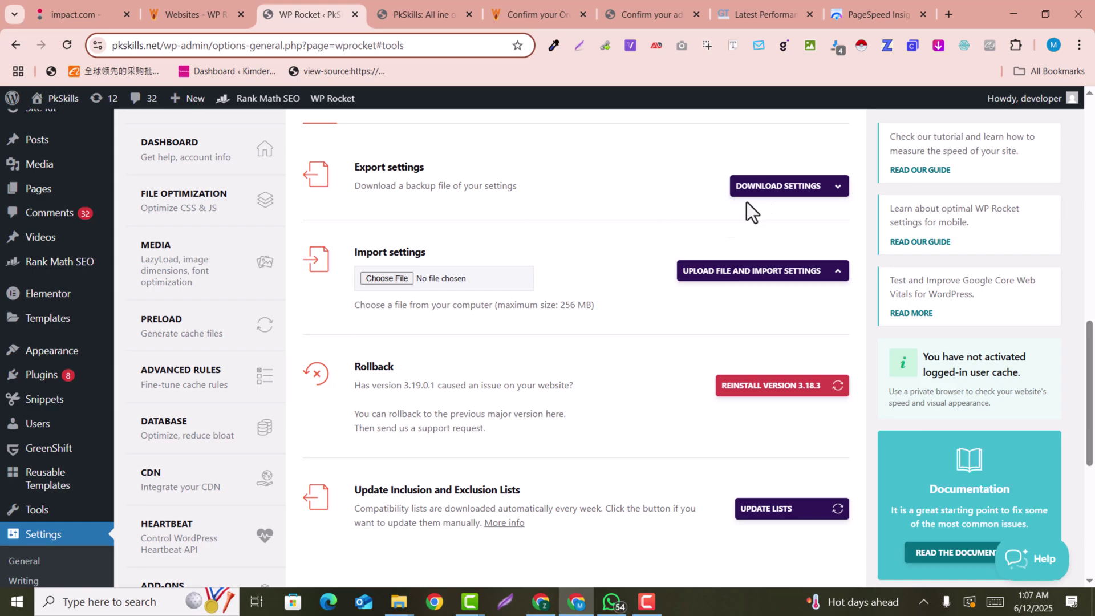
scroll(474, 256, "down", 5)
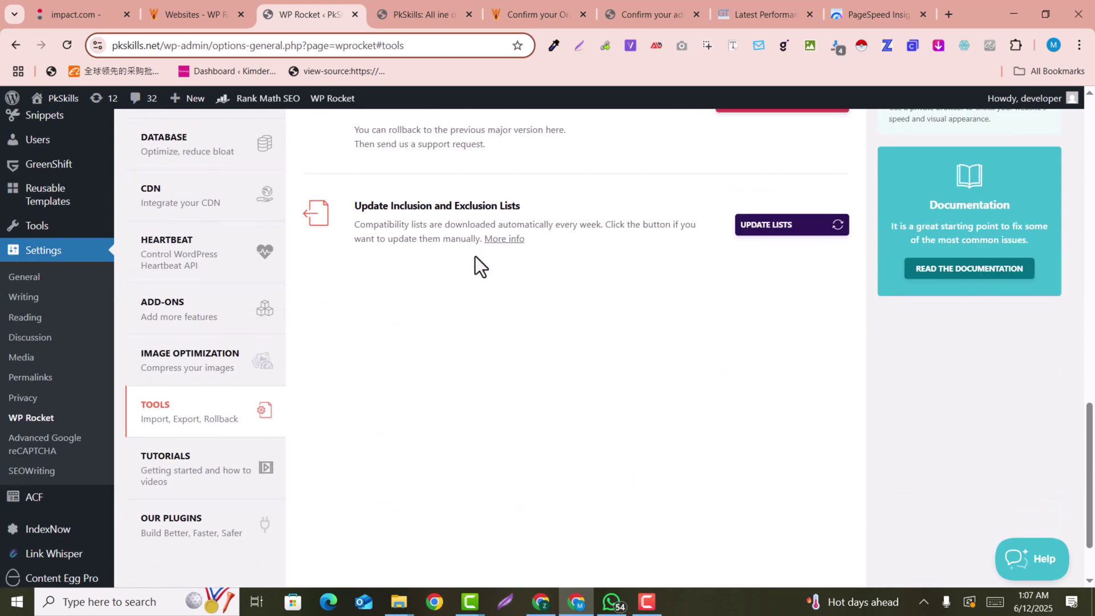
Review the Getting Started and Core Web Vitals videos in WP Rocket's Tutorials section.
scroll(475, 256, "down", 2)
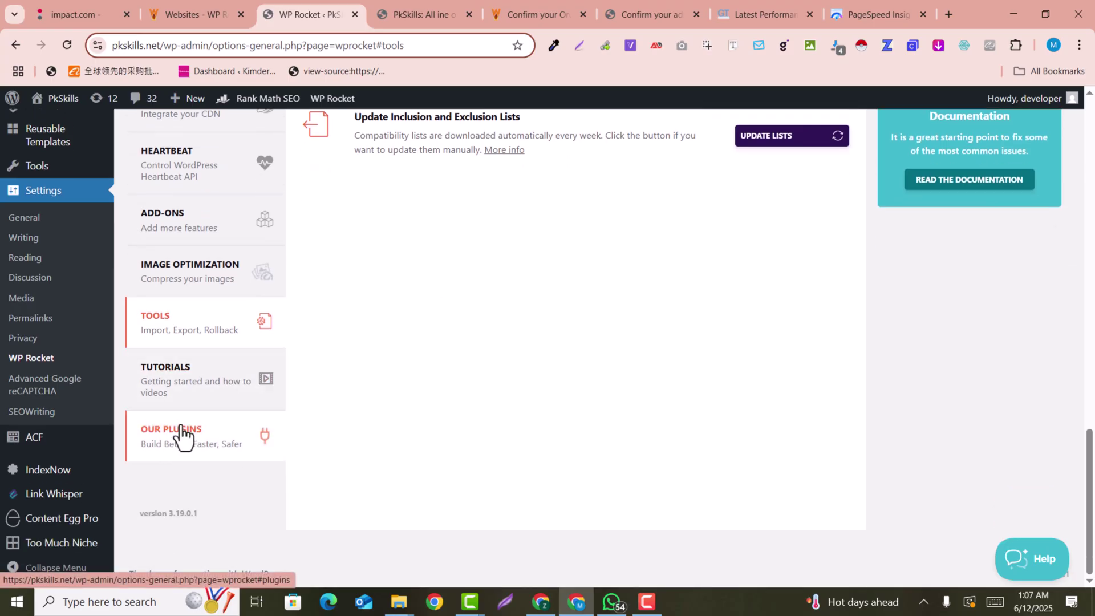
left_click(153, 384)
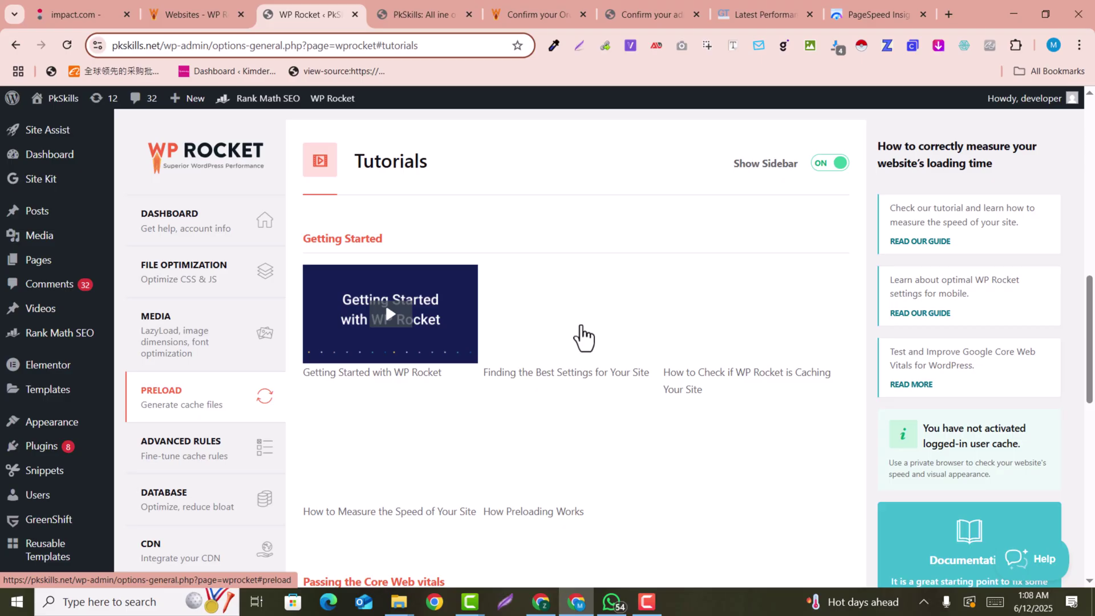
scroll(584, 337, "down", 3)
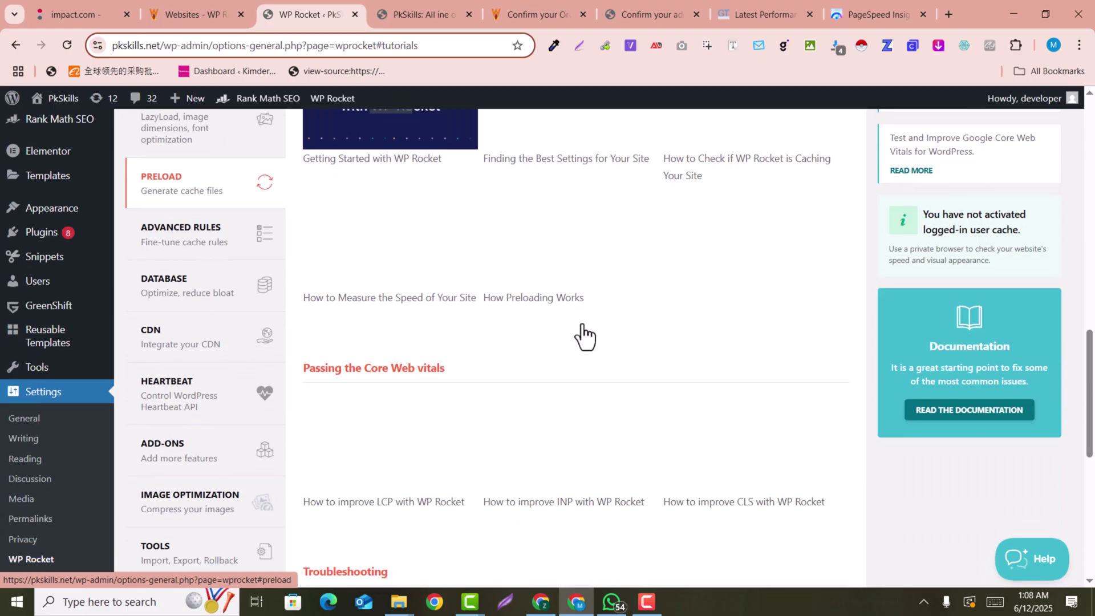
scroll(584, 337, "up", 3)
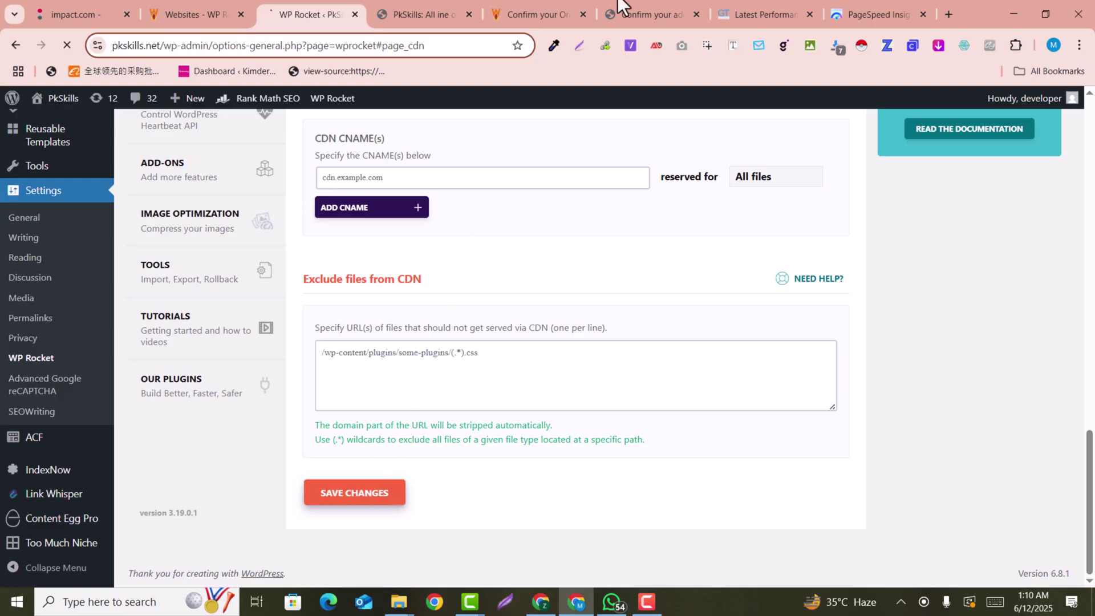
Switch to the GTmetrix report for pkskills.net, review its existing grade and web vitals, and rerun the performance test.
left_click(759, 8)
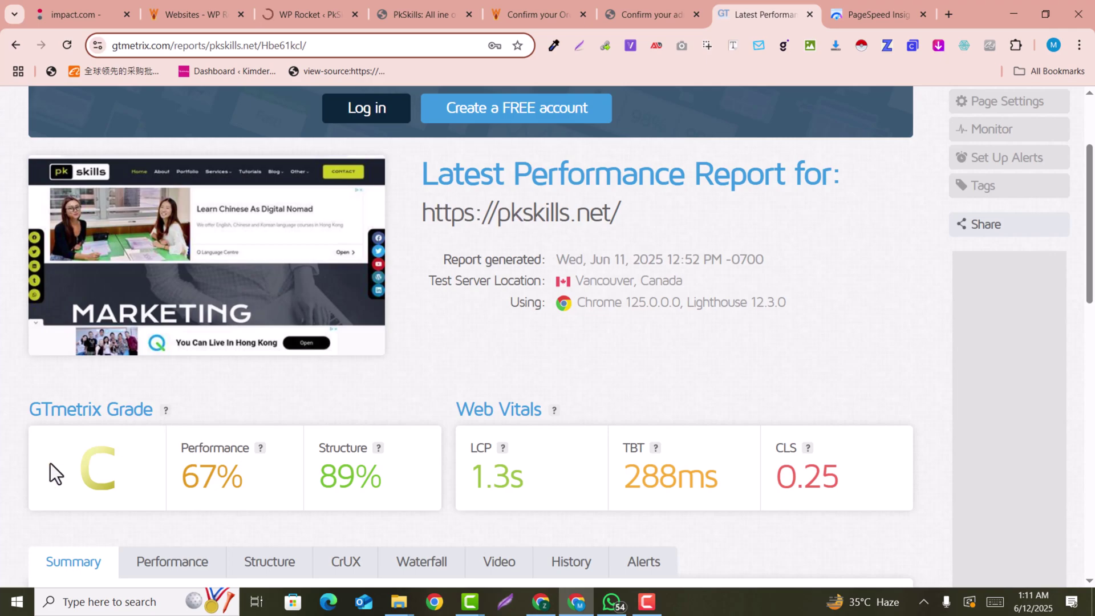
scroll(192, 477, "down", 4)
scroll(201, 477, "up", 5)
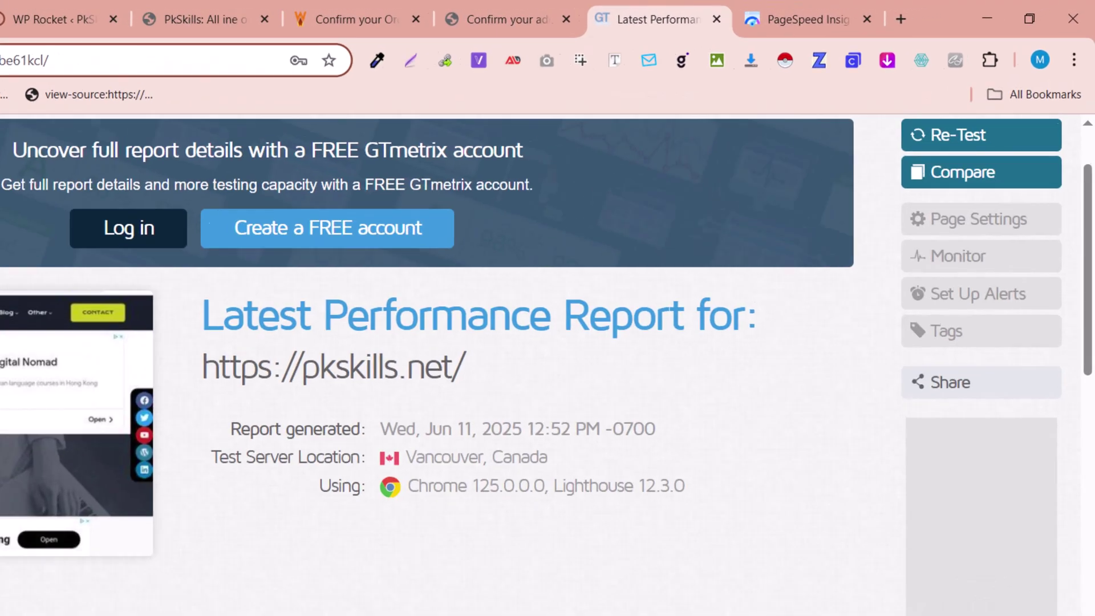
scroll(201, 467, "up", 2)
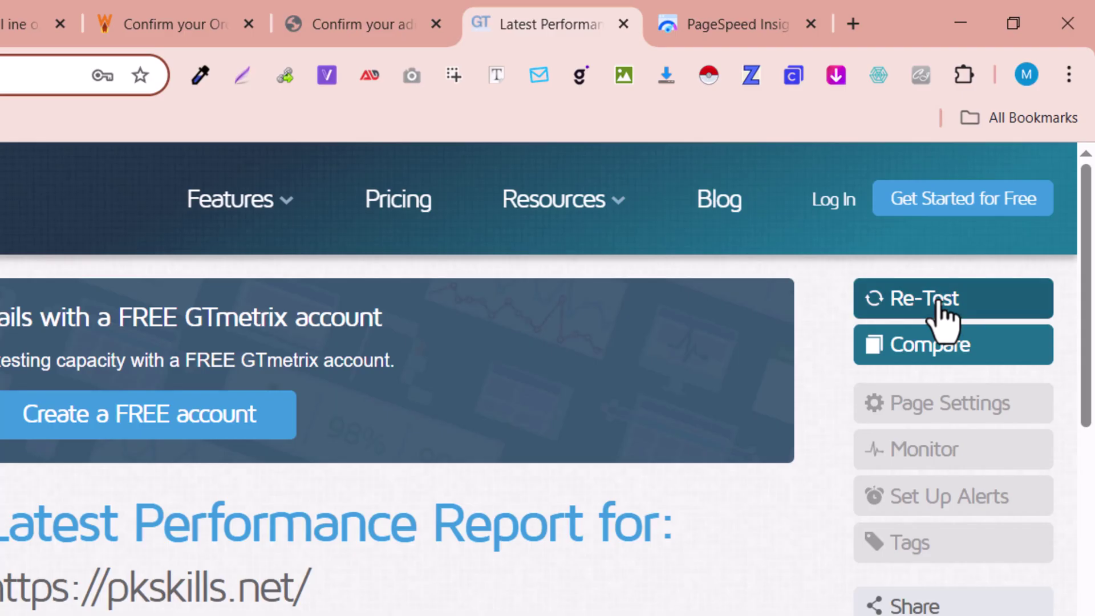
left_click(940, 308)
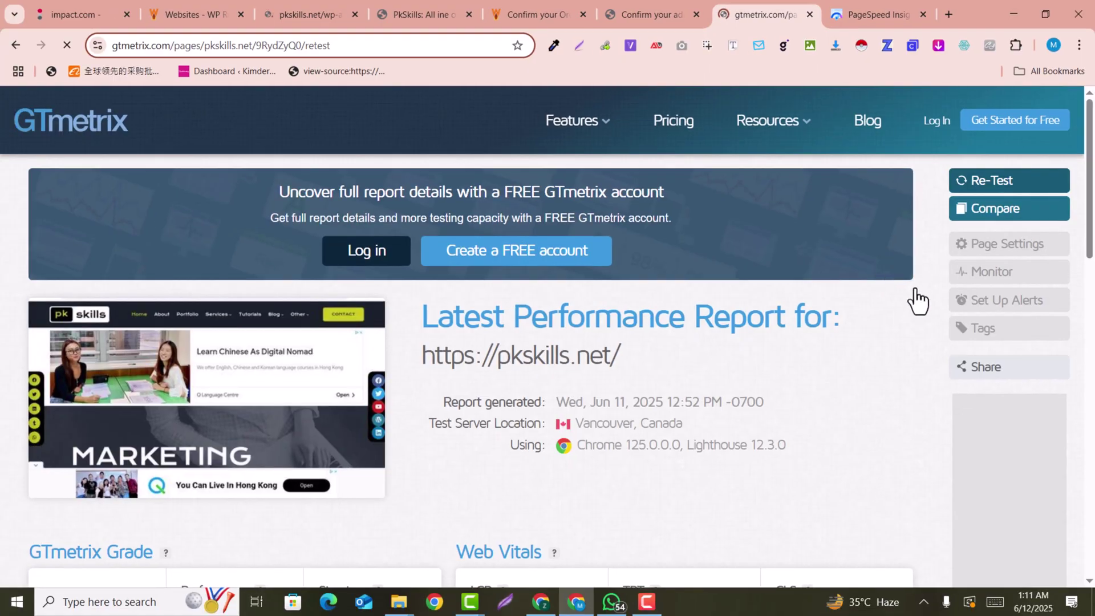
Examine the GTmetrix grade, performance and structure scores, and web vitals in the new pkskills.net report.
scroll(995, 374, "down", 4)
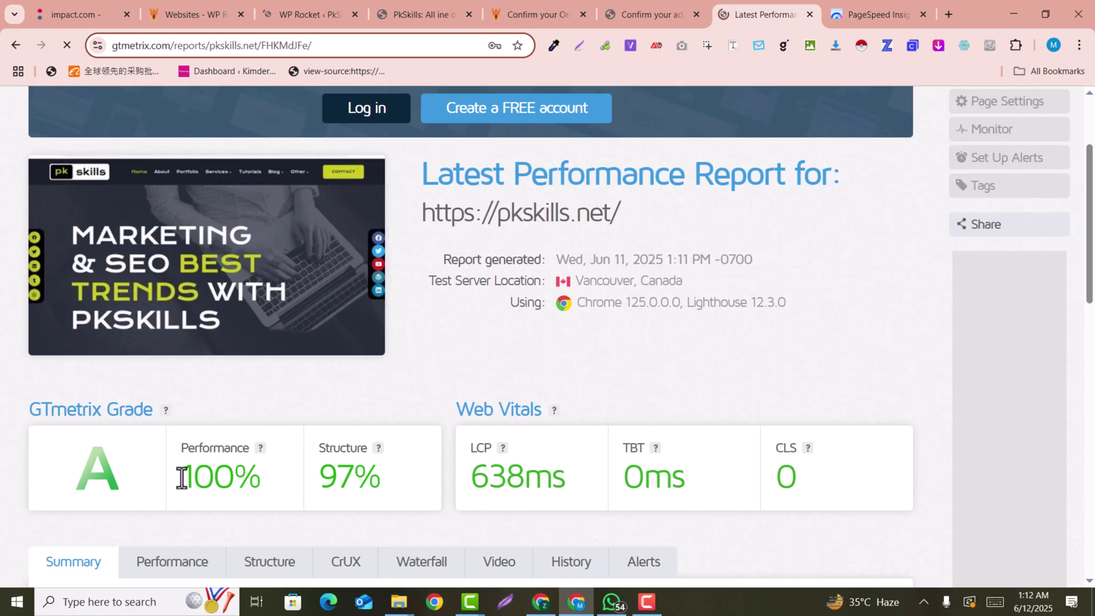
double_click(230, 477)
scroll(338, 460, "down", 3)
scroll(201, 293, "up", 3)
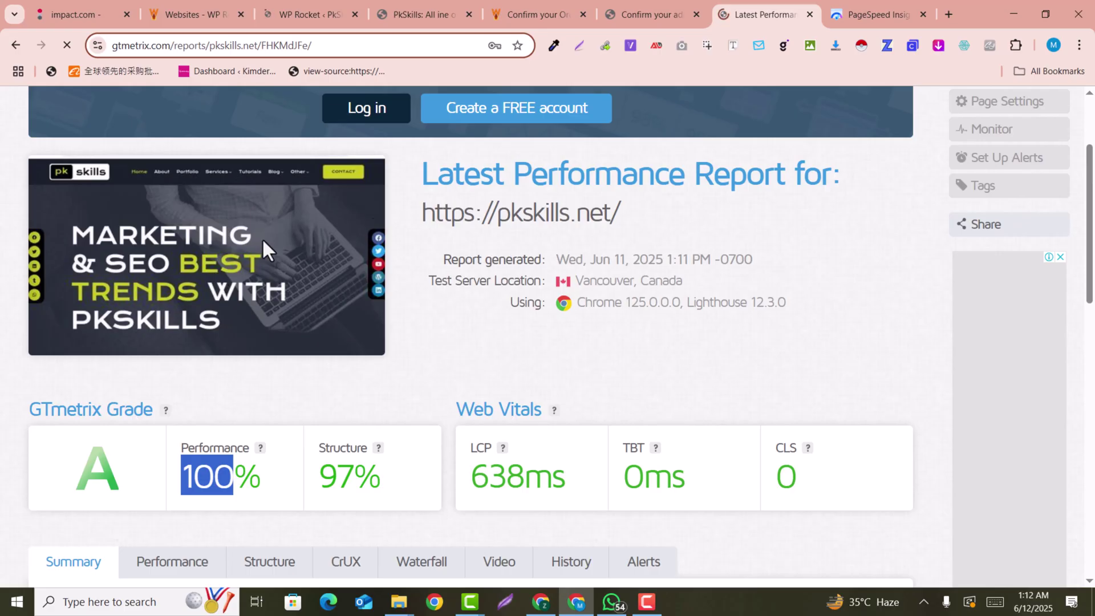
Switch to the WP Rocket account page that lists the websites registered to the license.
mouse_move(642, 1)
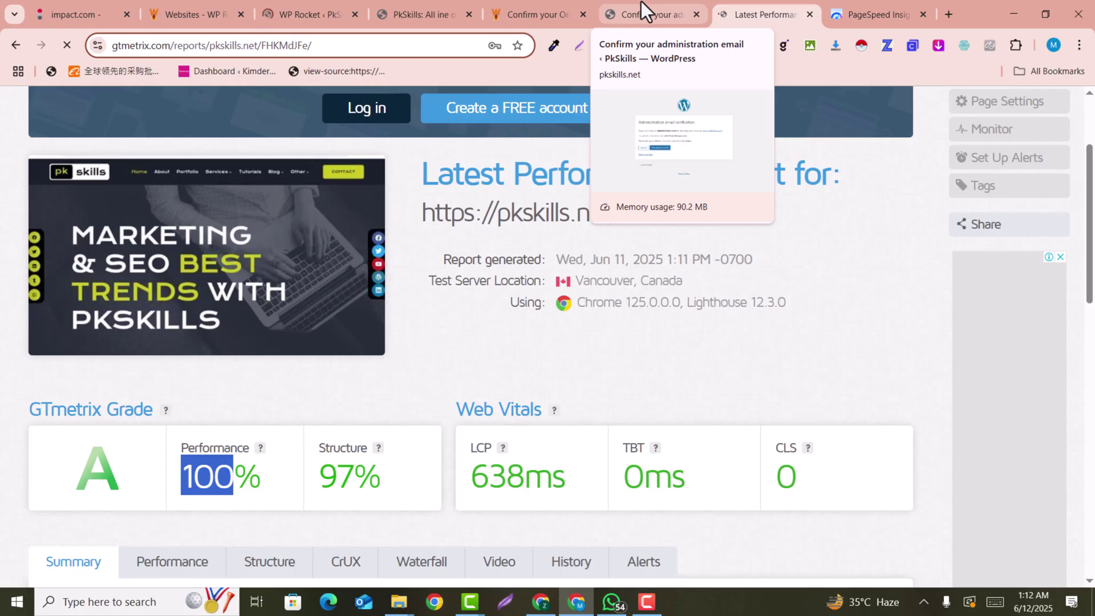
mouse_move(487, 23)
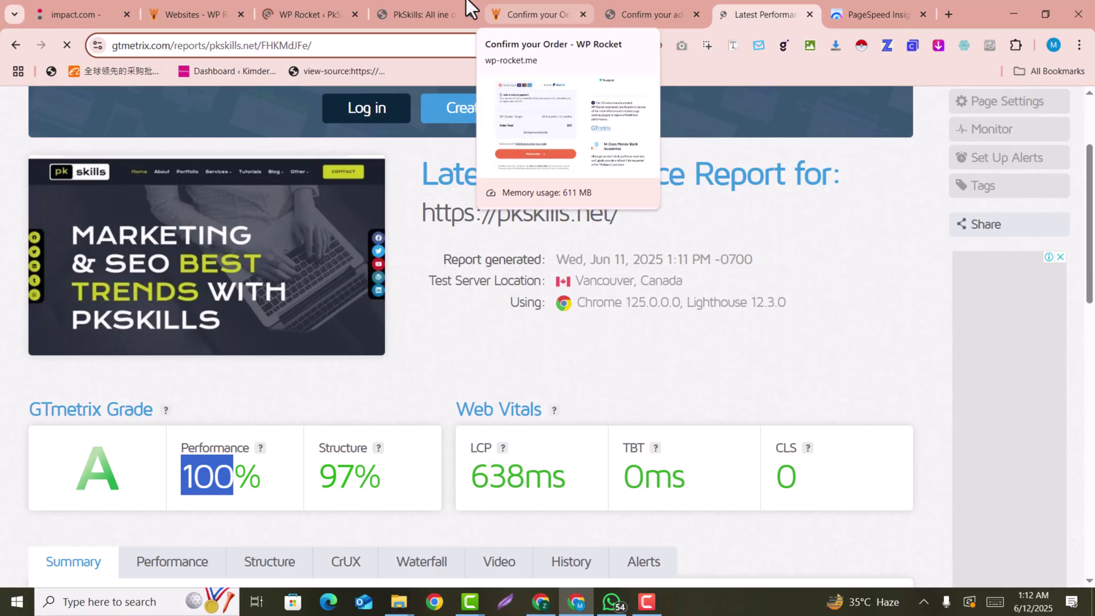
left_click(203, 13)
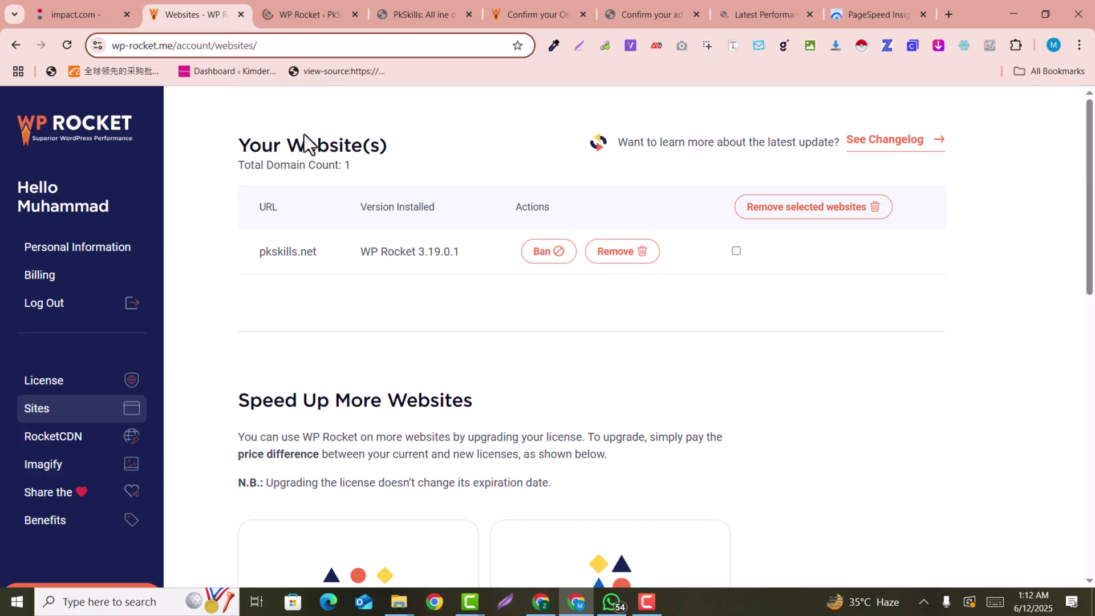